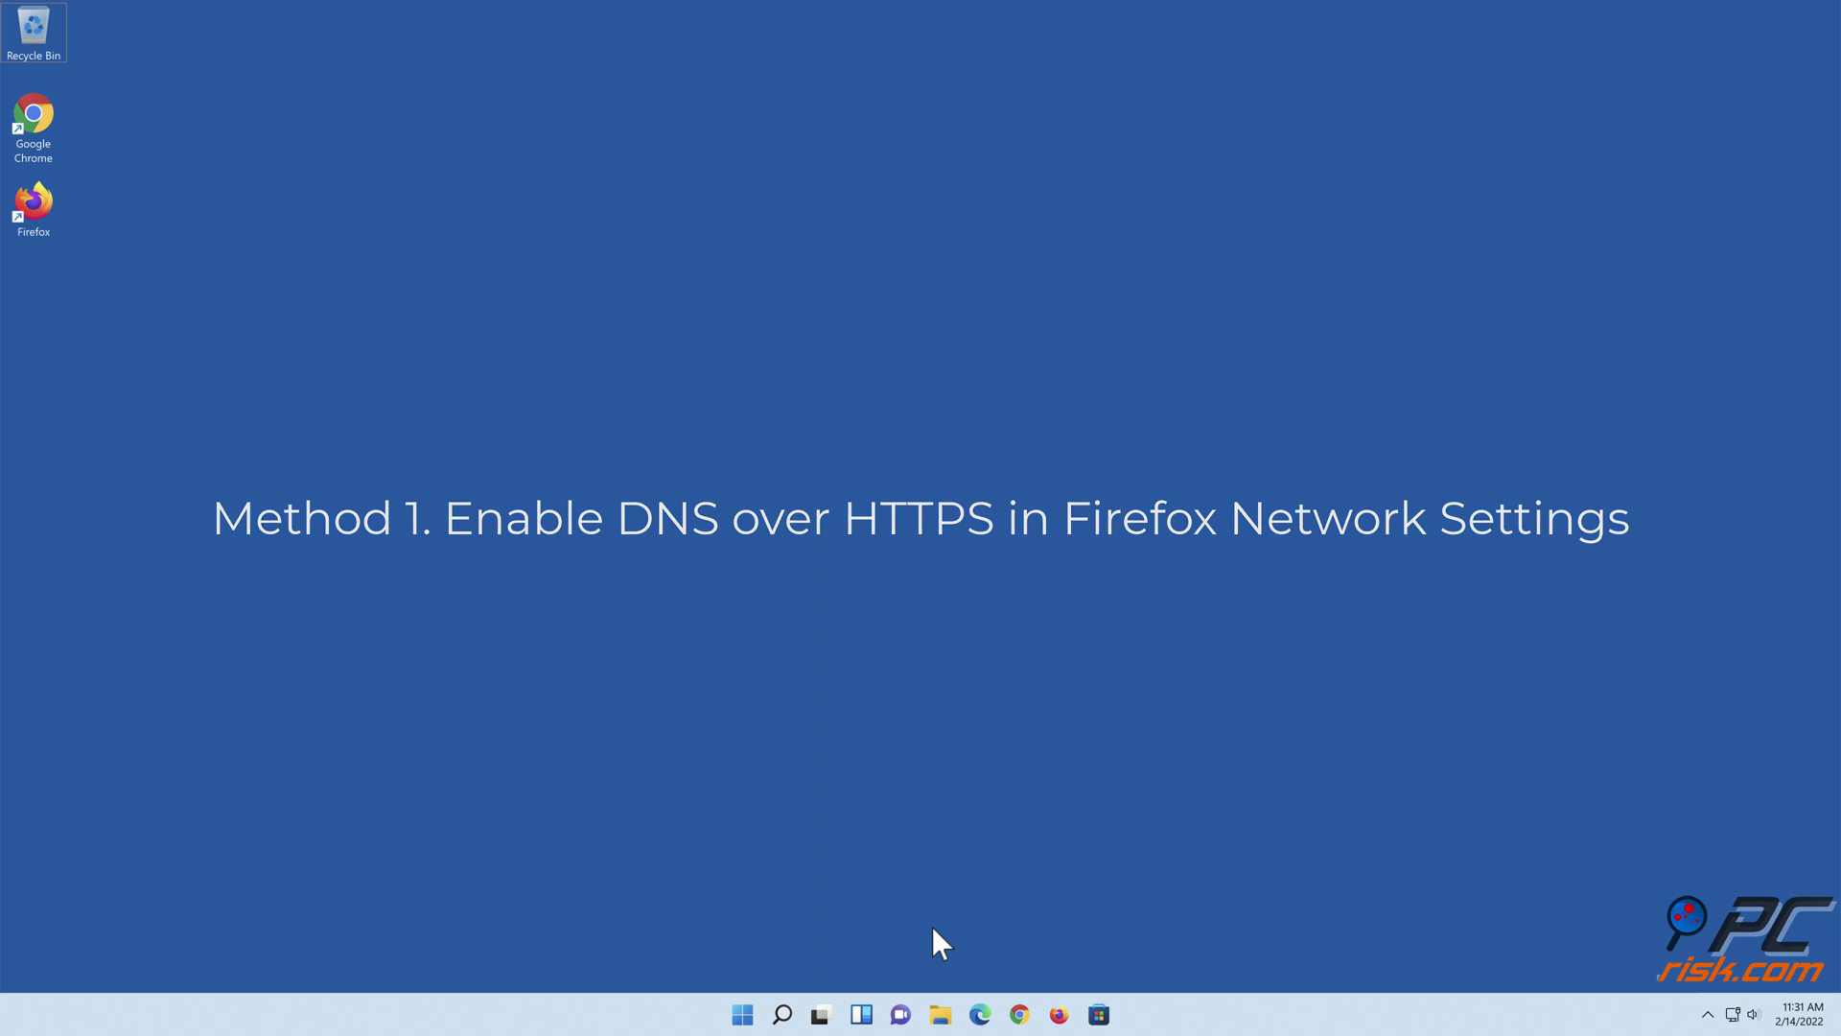
# - Launch Firefox, open Settings, and scroll the General panel down to Network Settings
pyautogui.click(1057, 1013)
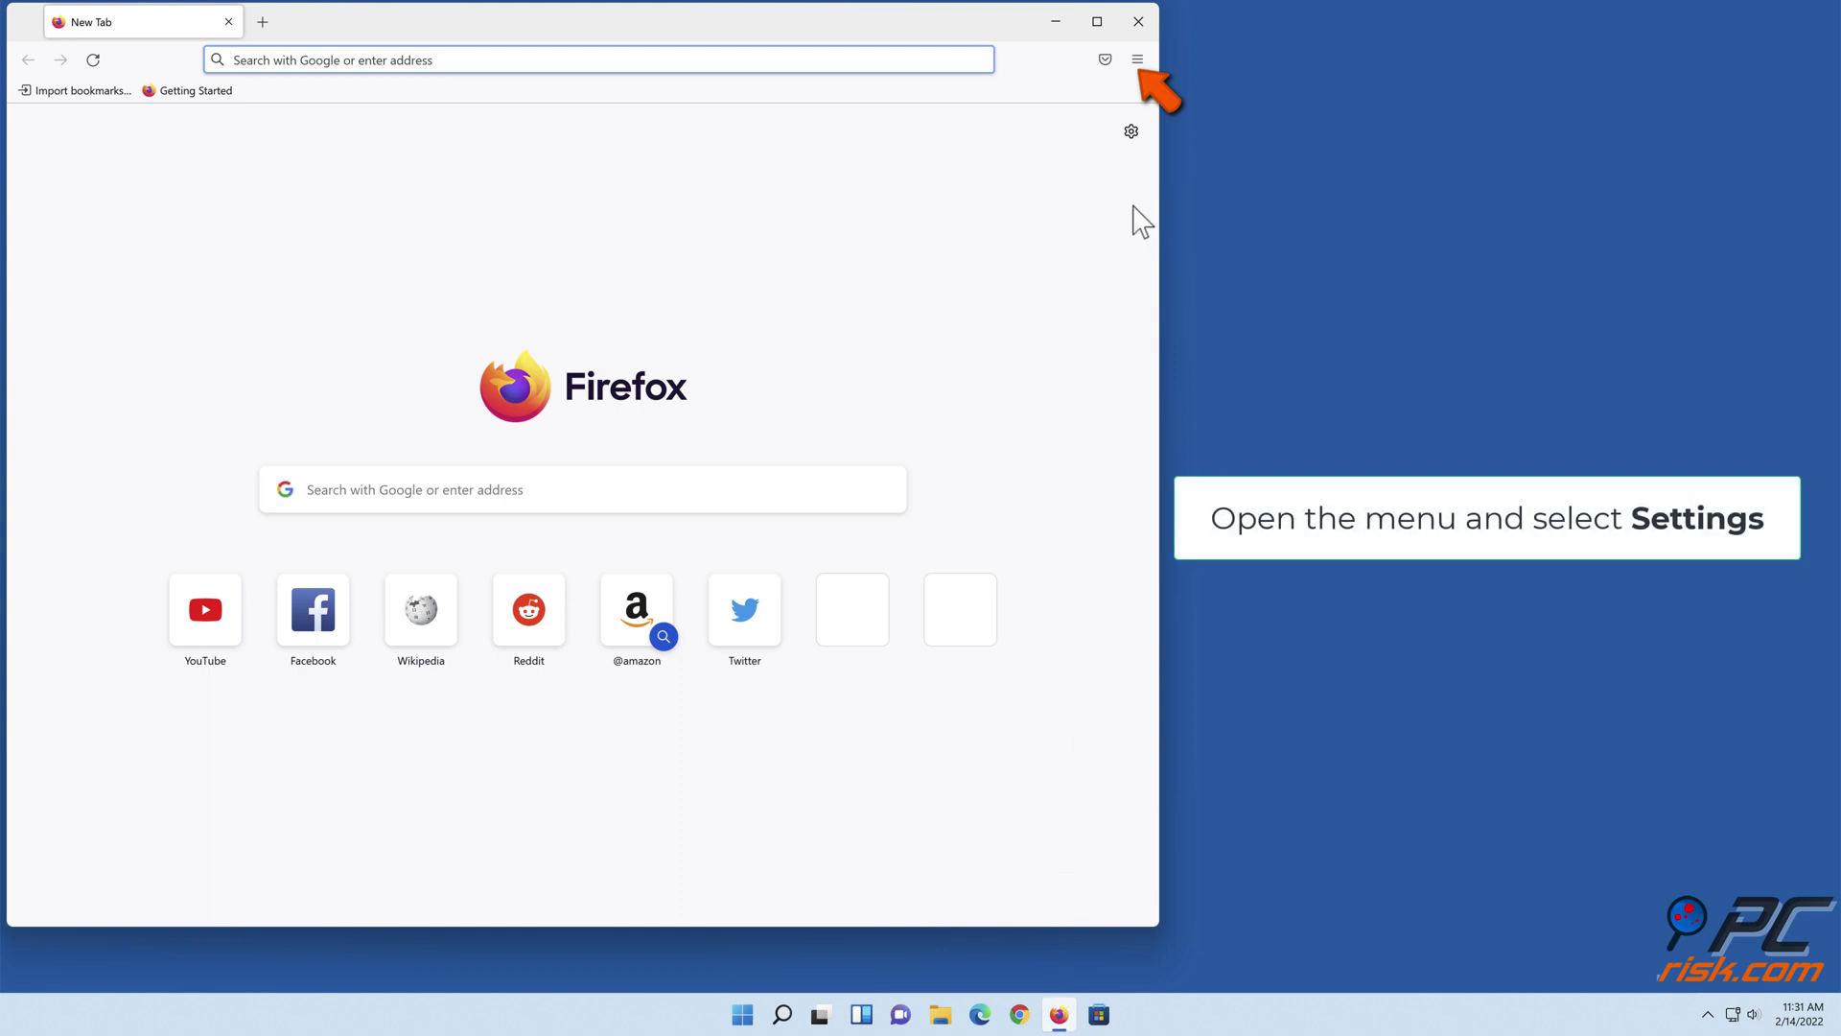
pyautogui.click(1137, 62)
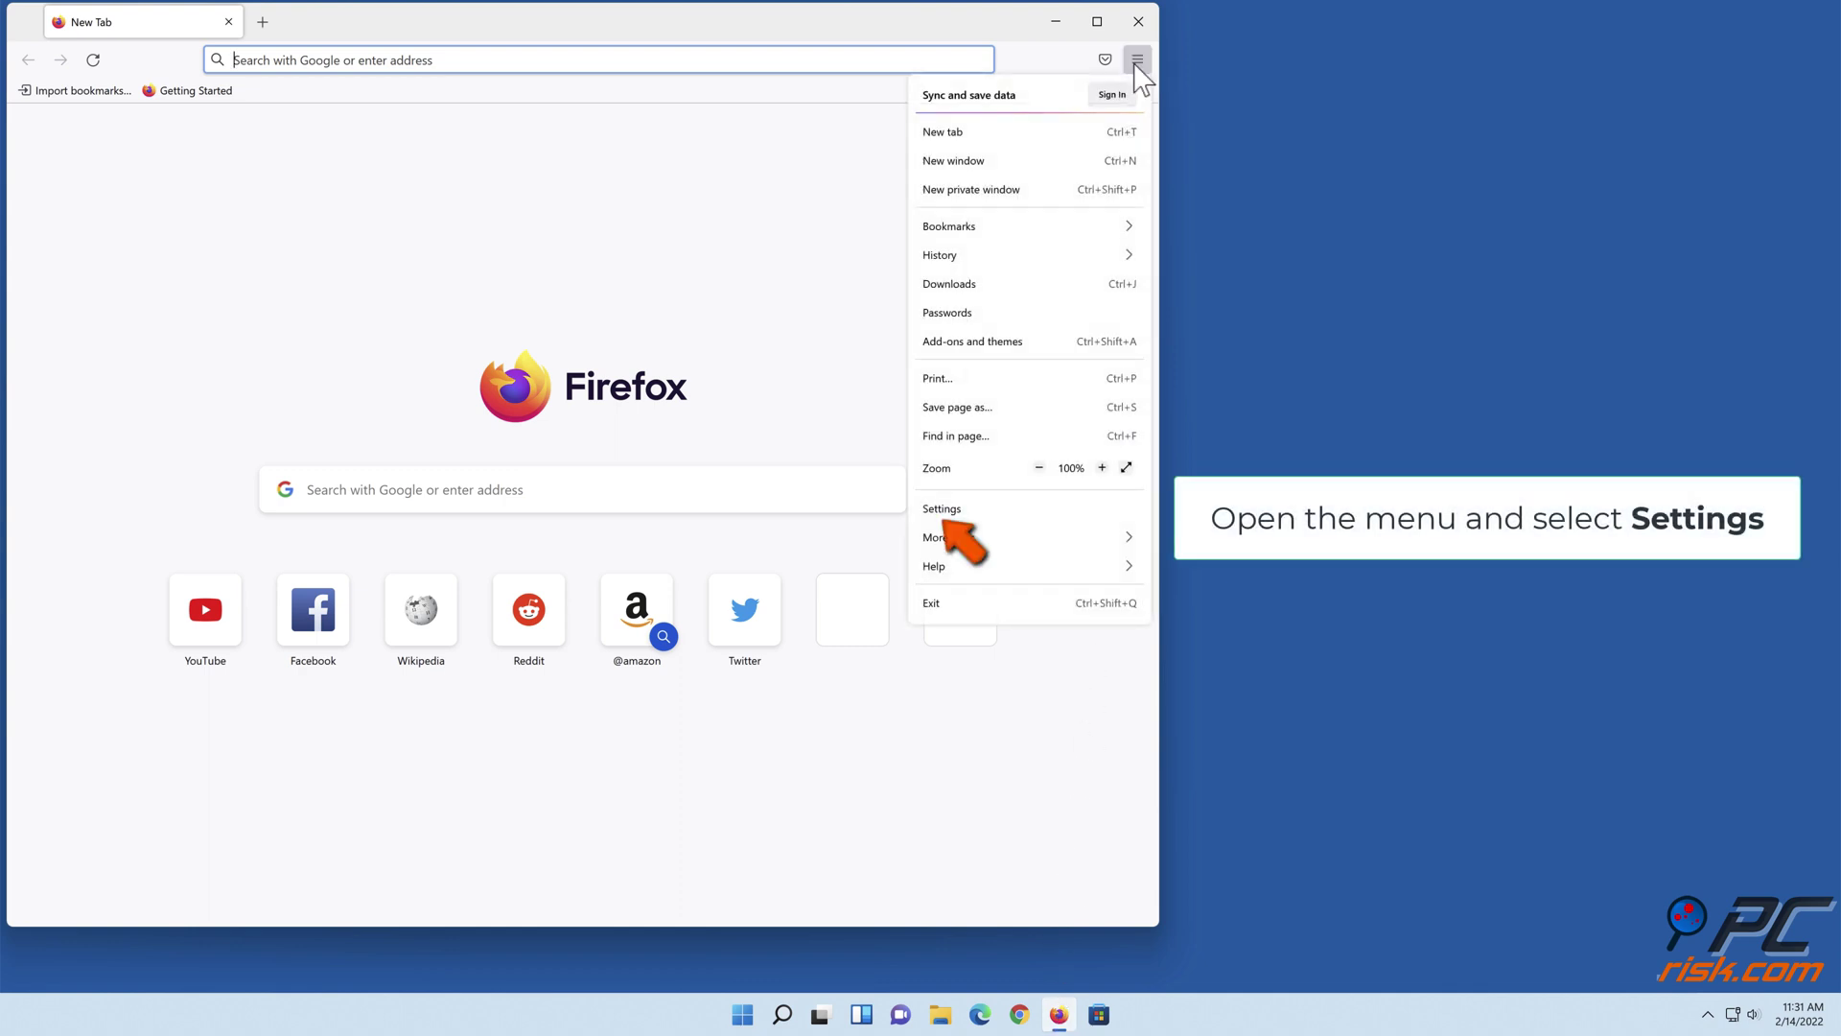
pyautogui.click(940, 510)
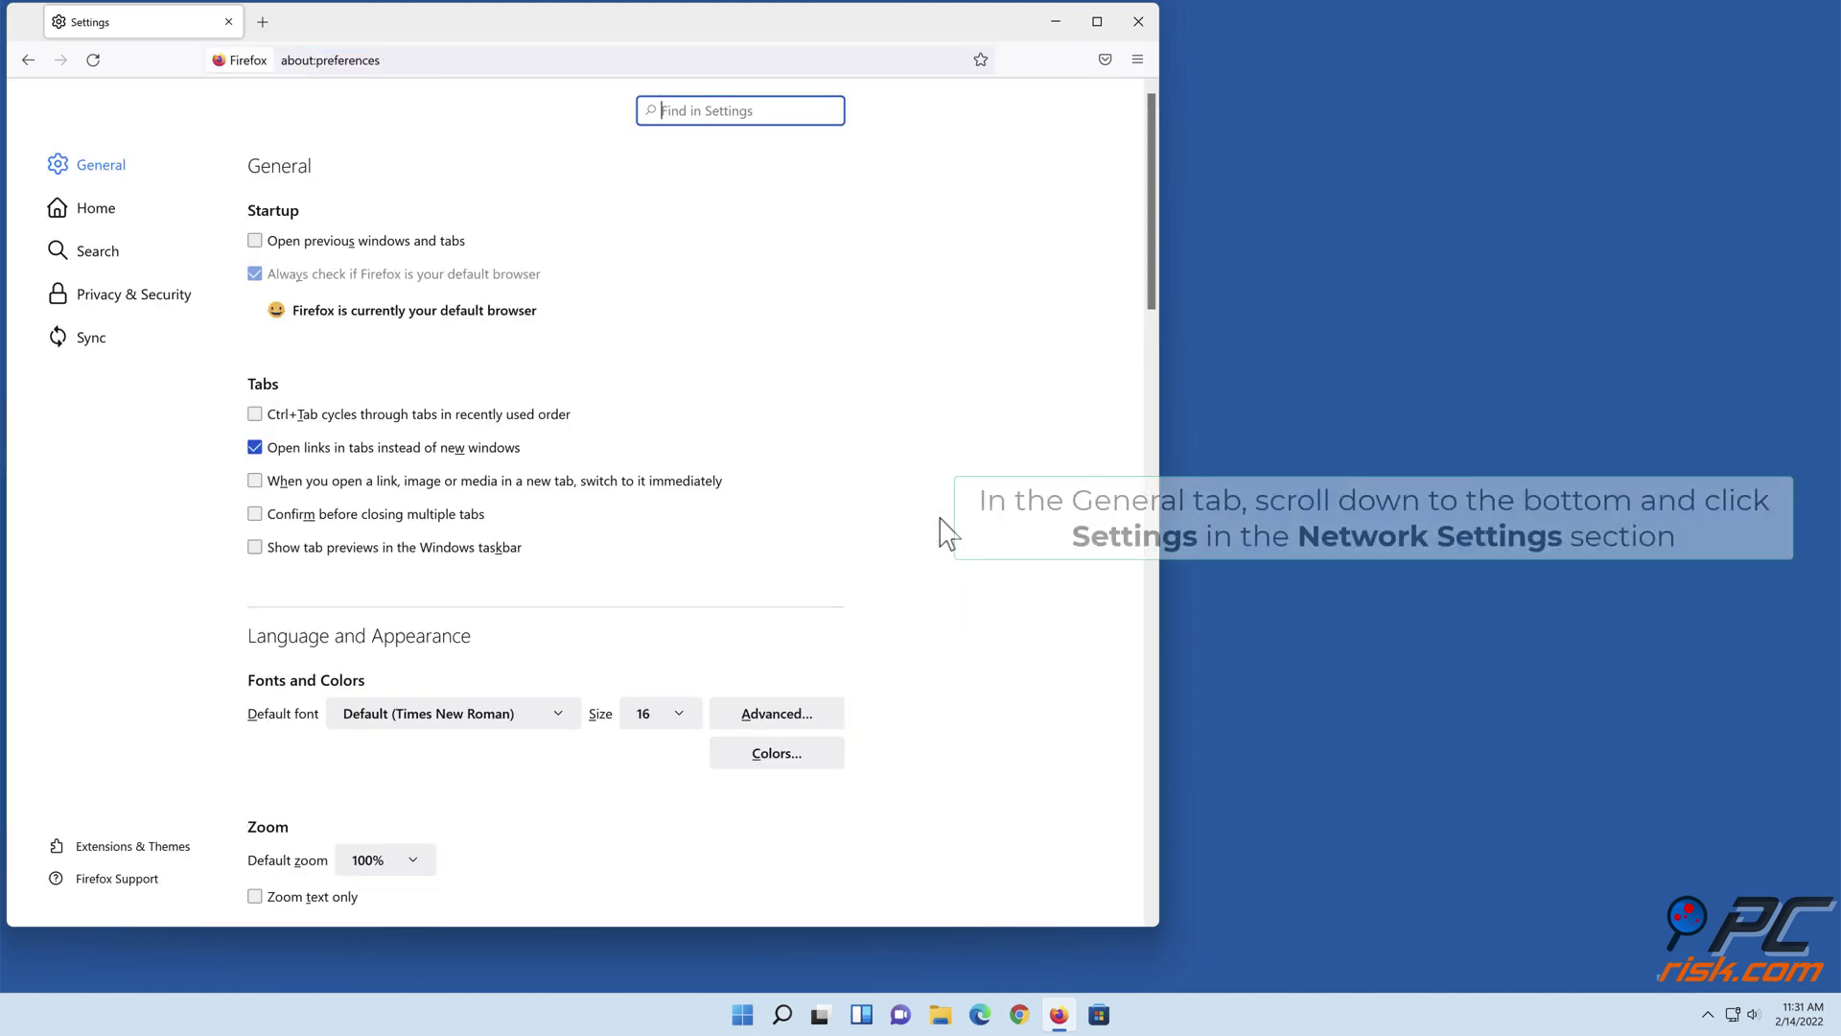
pyautogui.scroll(-3, 941, 532)
pyautogui.scroll(-7, 941, 533)
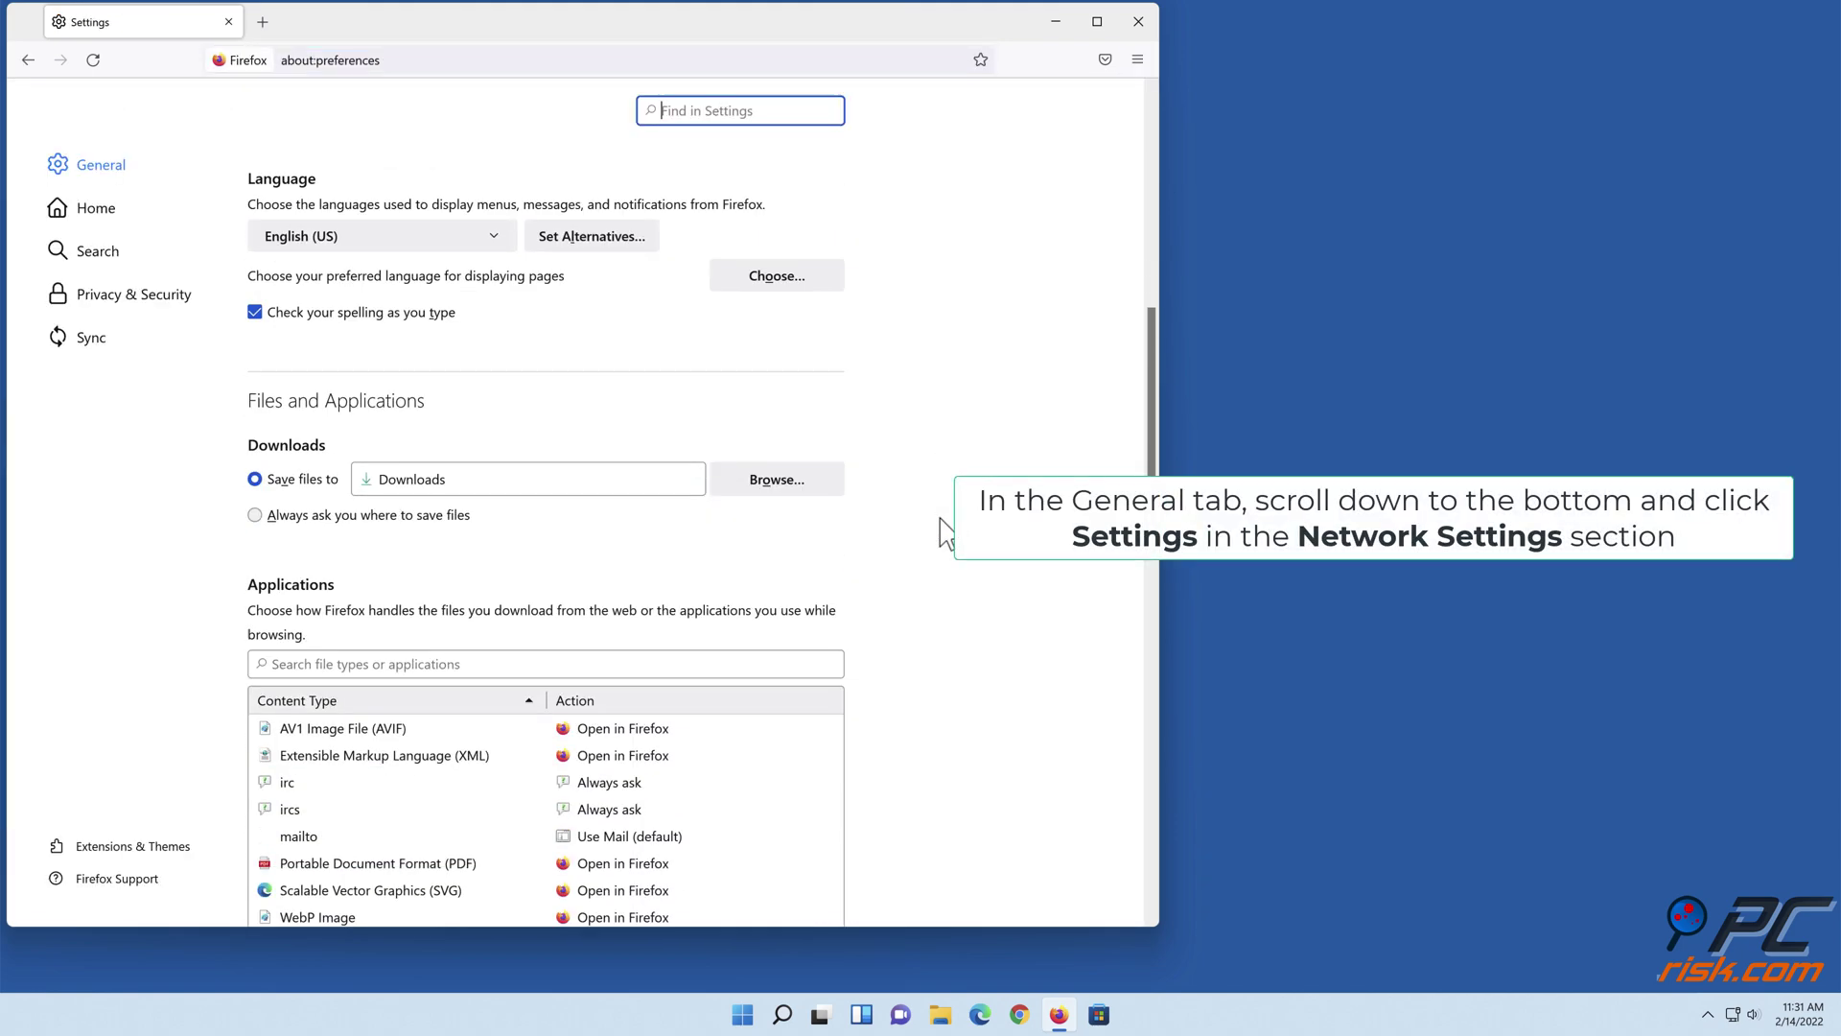
pyautogui.scroll(-10, 941, 530)
pyautogui.scroll(-5, 941, 530)
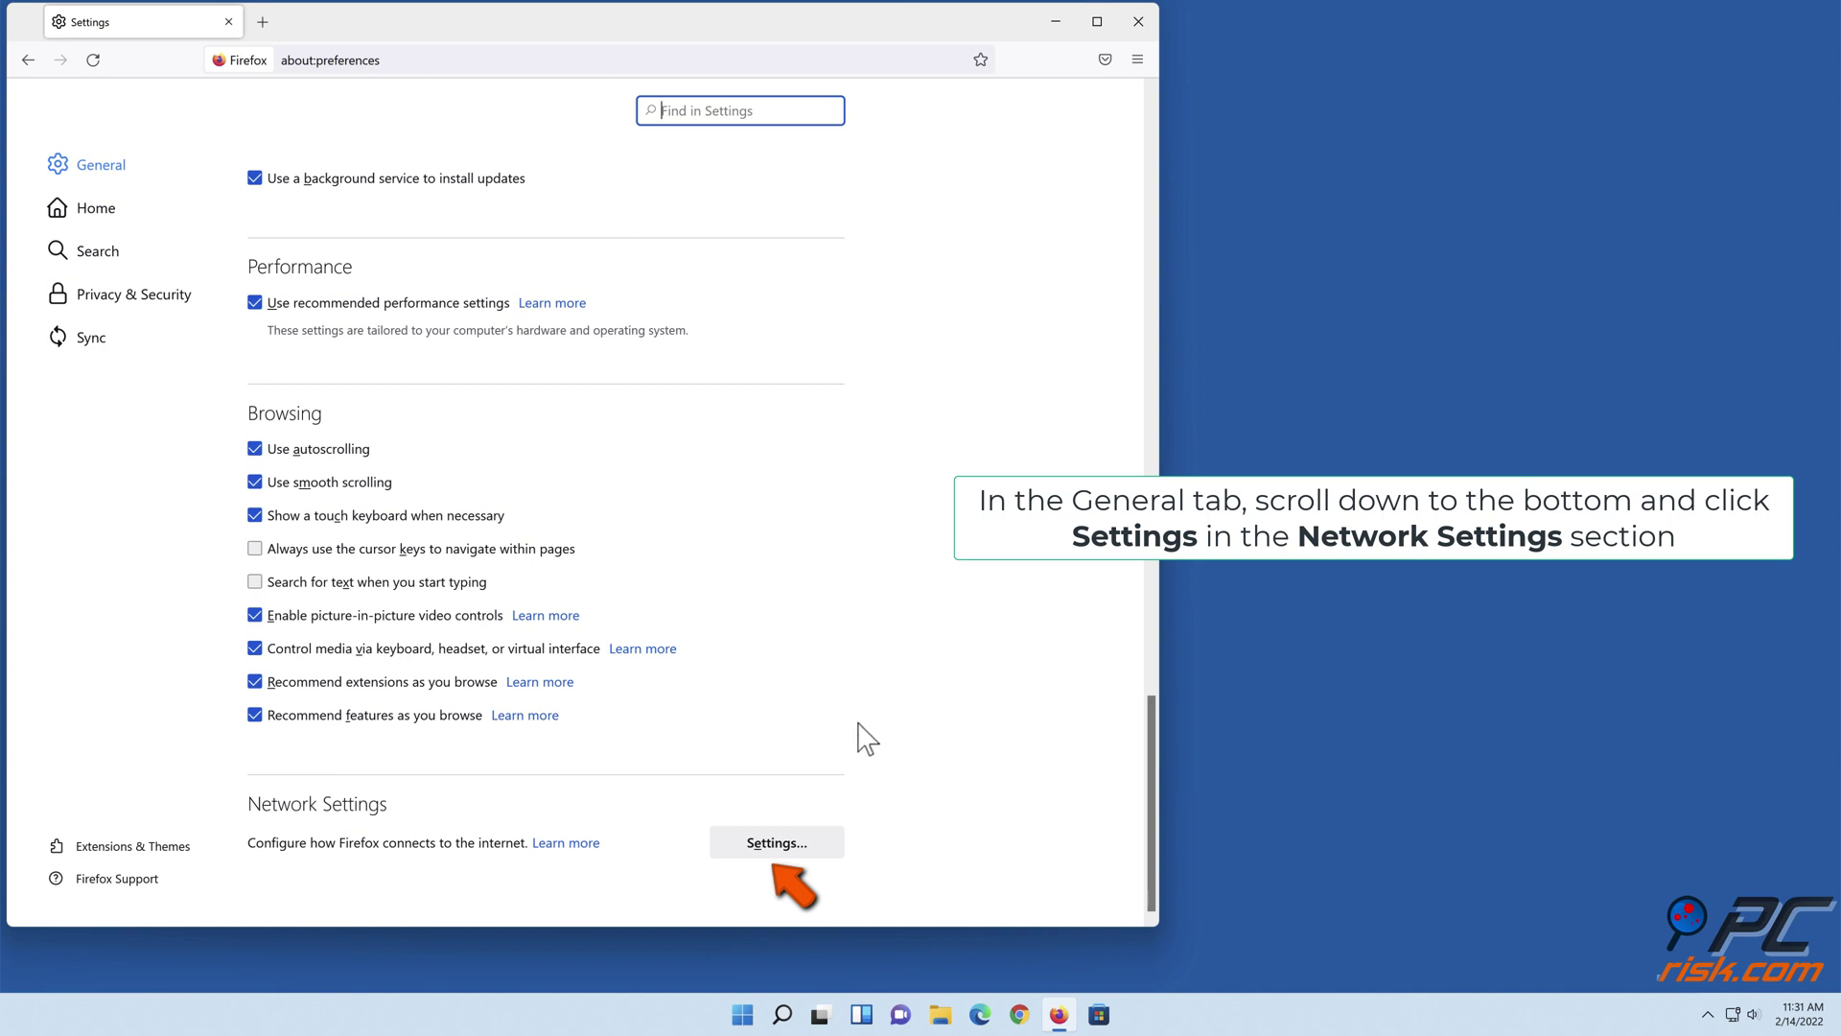
# - Set connections to auto-detect proxy settings and enable DNS over HTTPS with Cloudflare
pyautogui.click(773, 847)
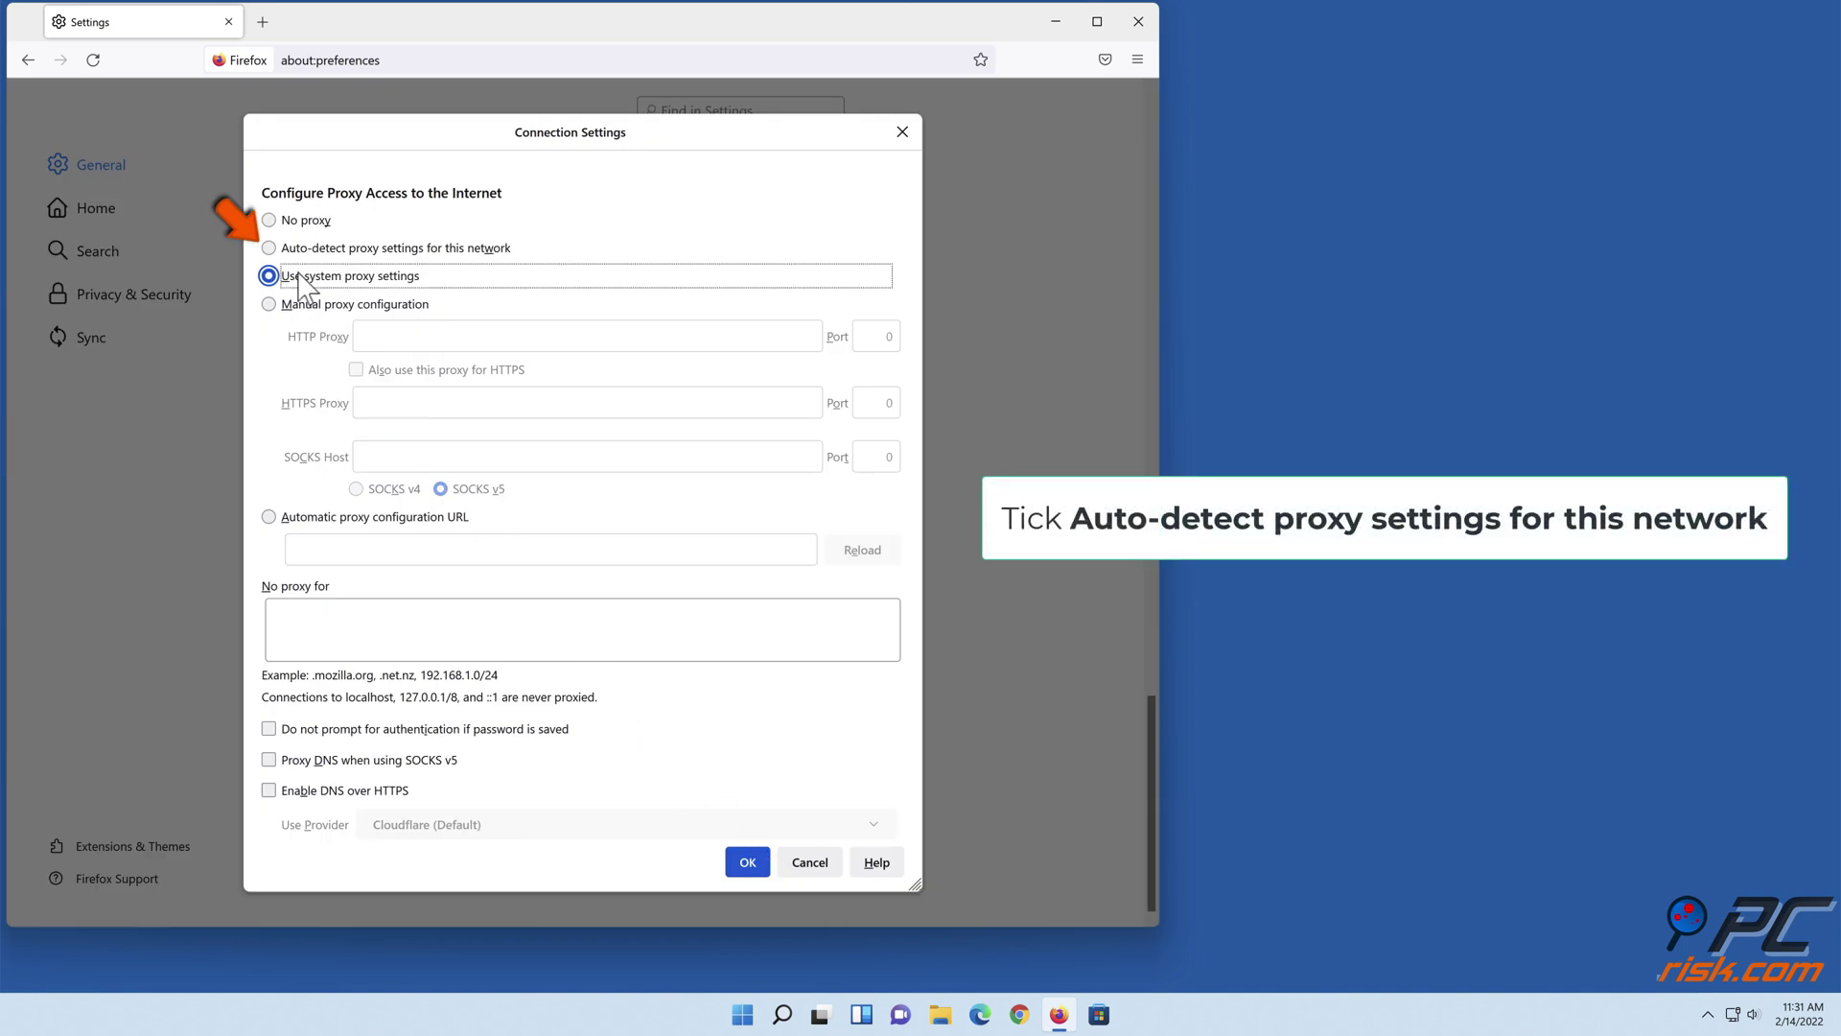
pyautogui.click(274, 249)
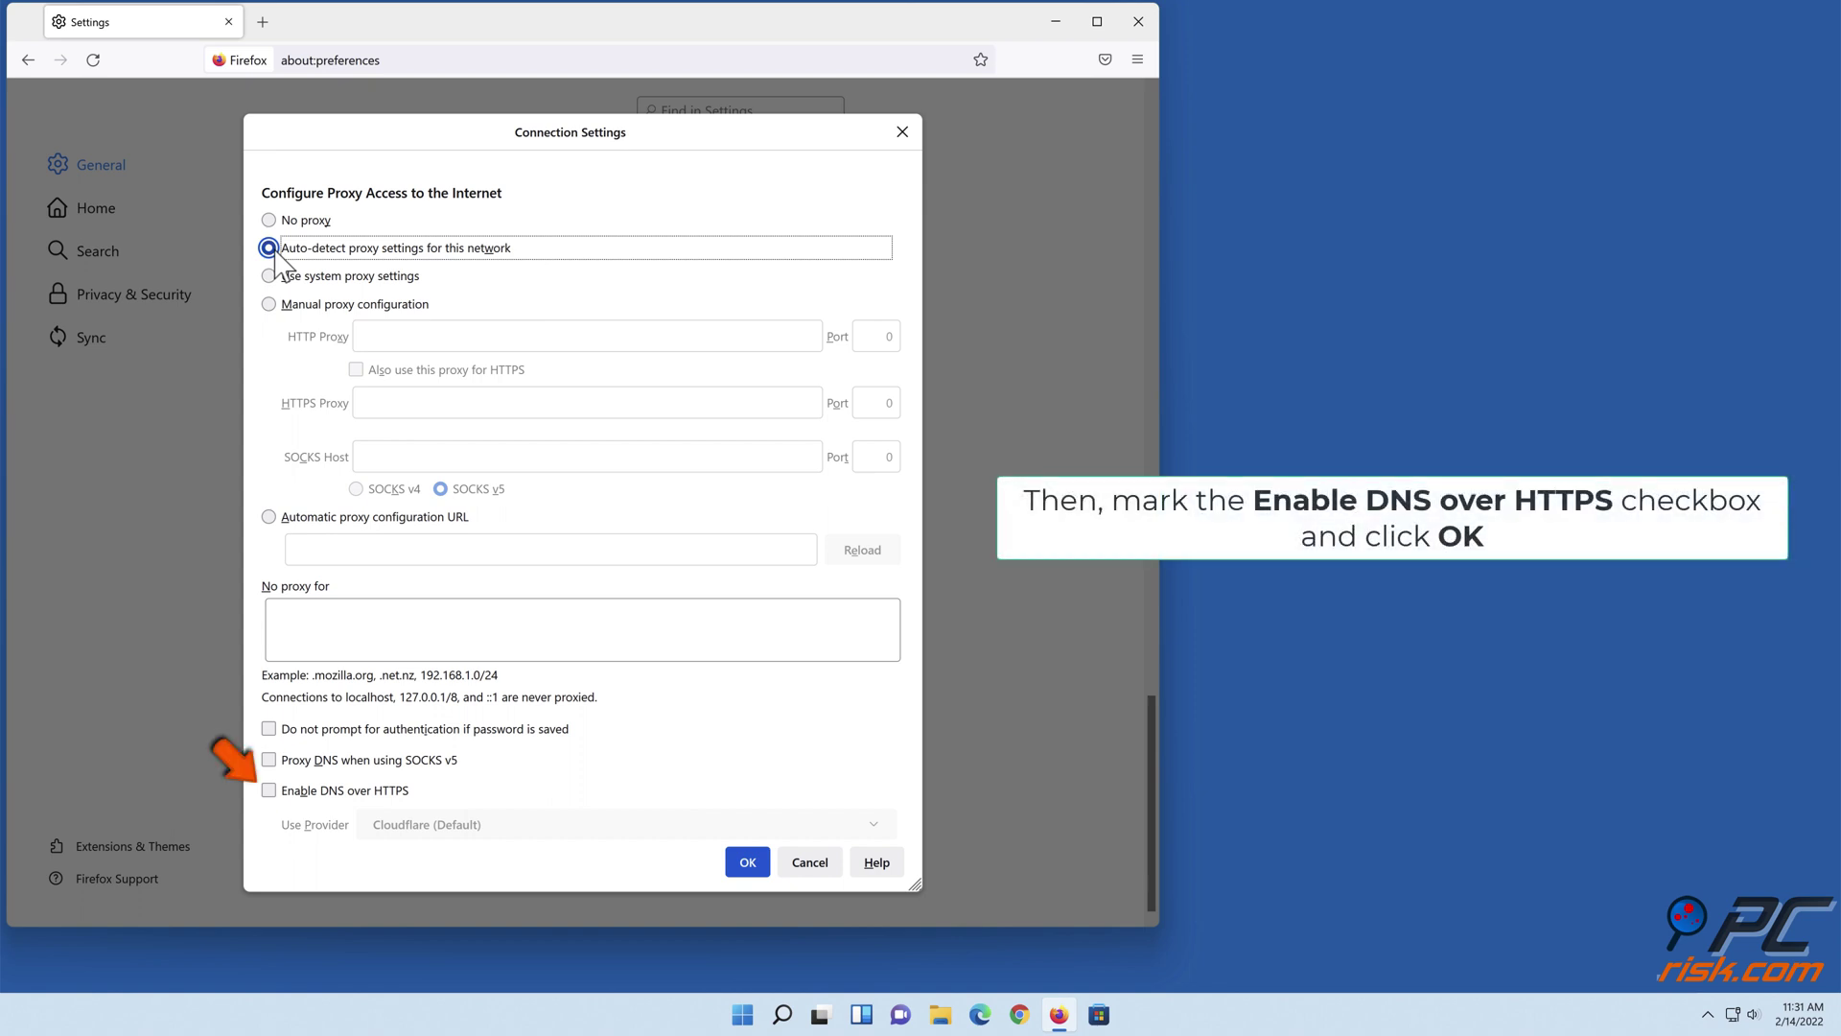
pyautogui.click(270, 791)
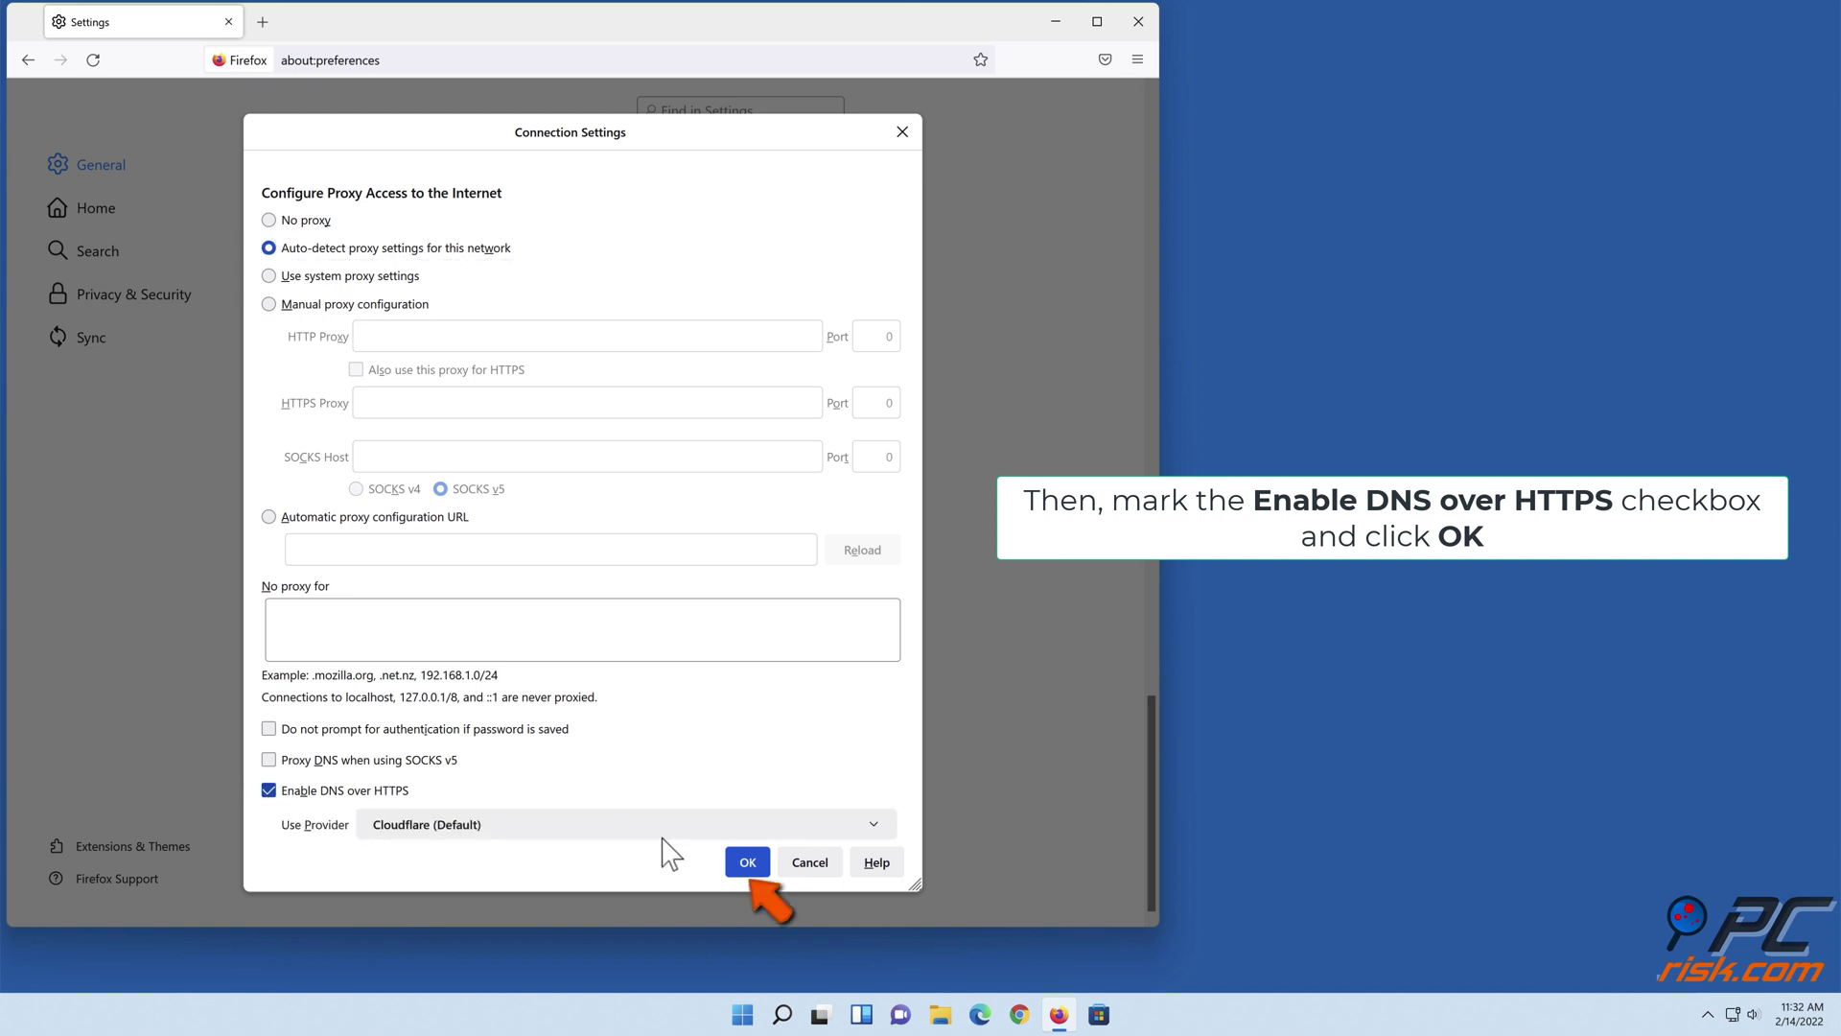
# - Confirm the connection settings with OK and close the Firefox window
pyautogui.click(747, 868)
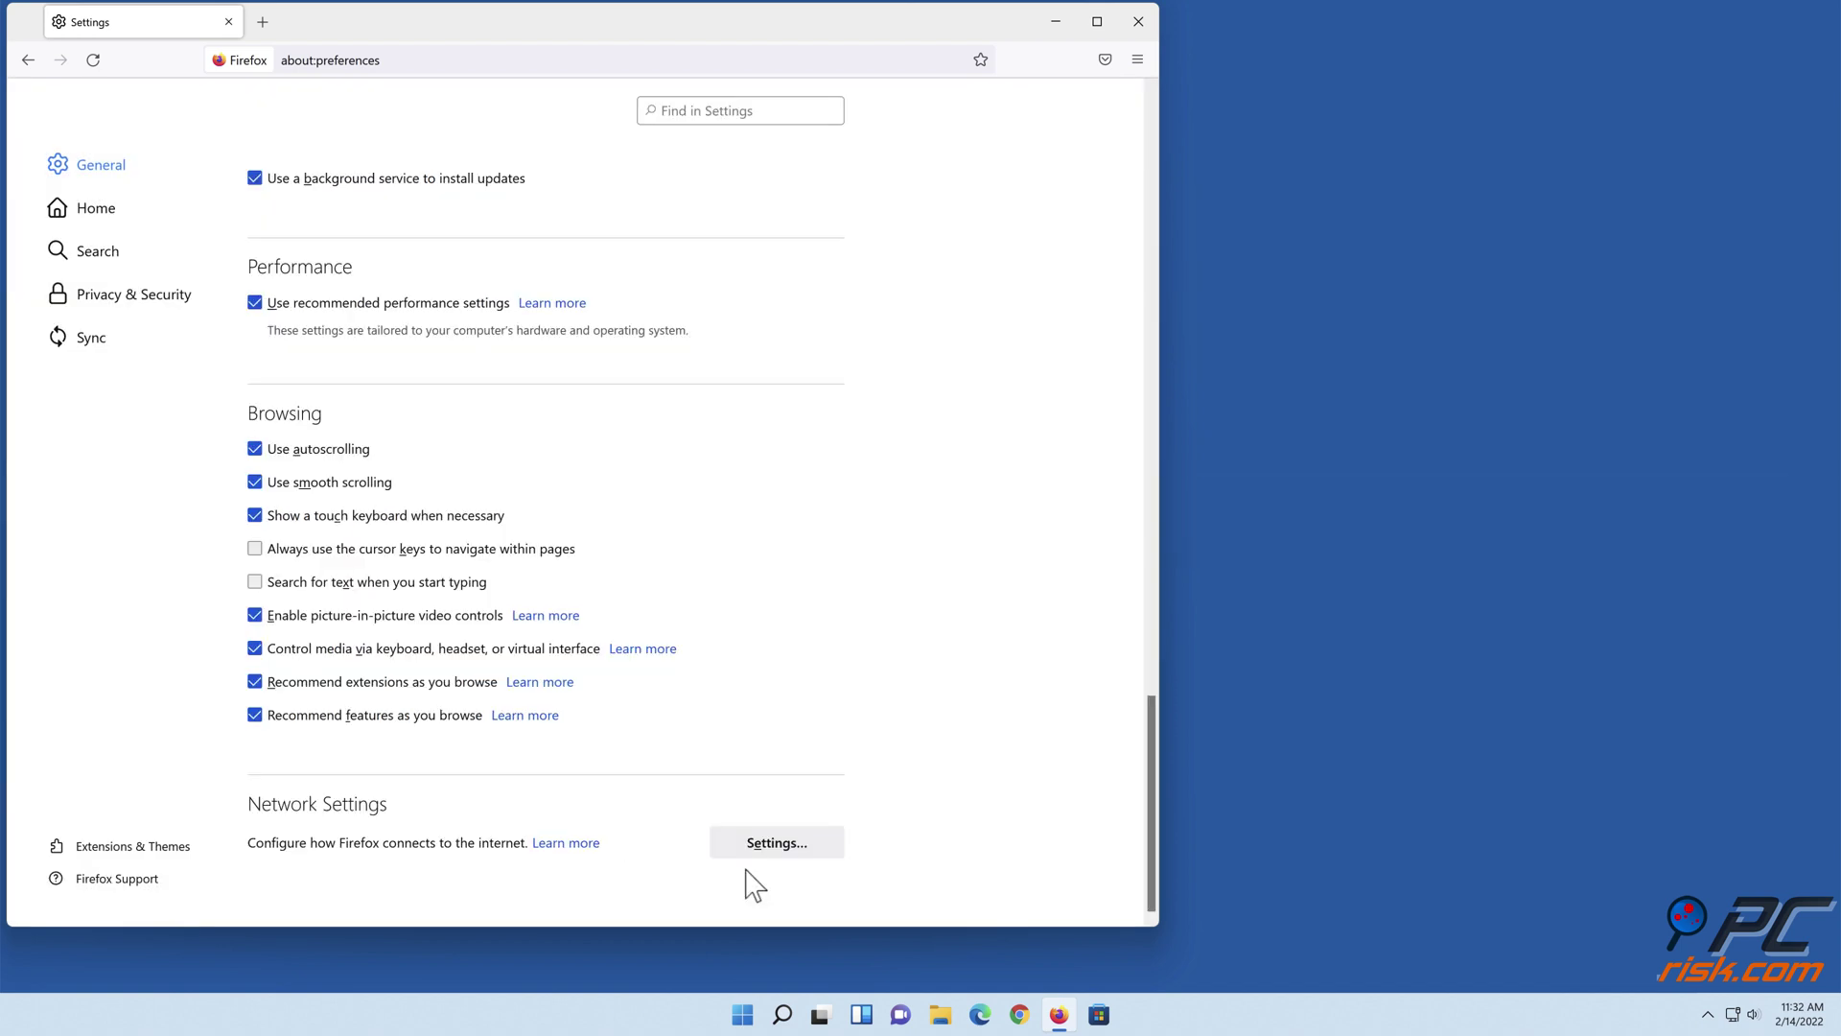
pyautogui.click(1141, 22)
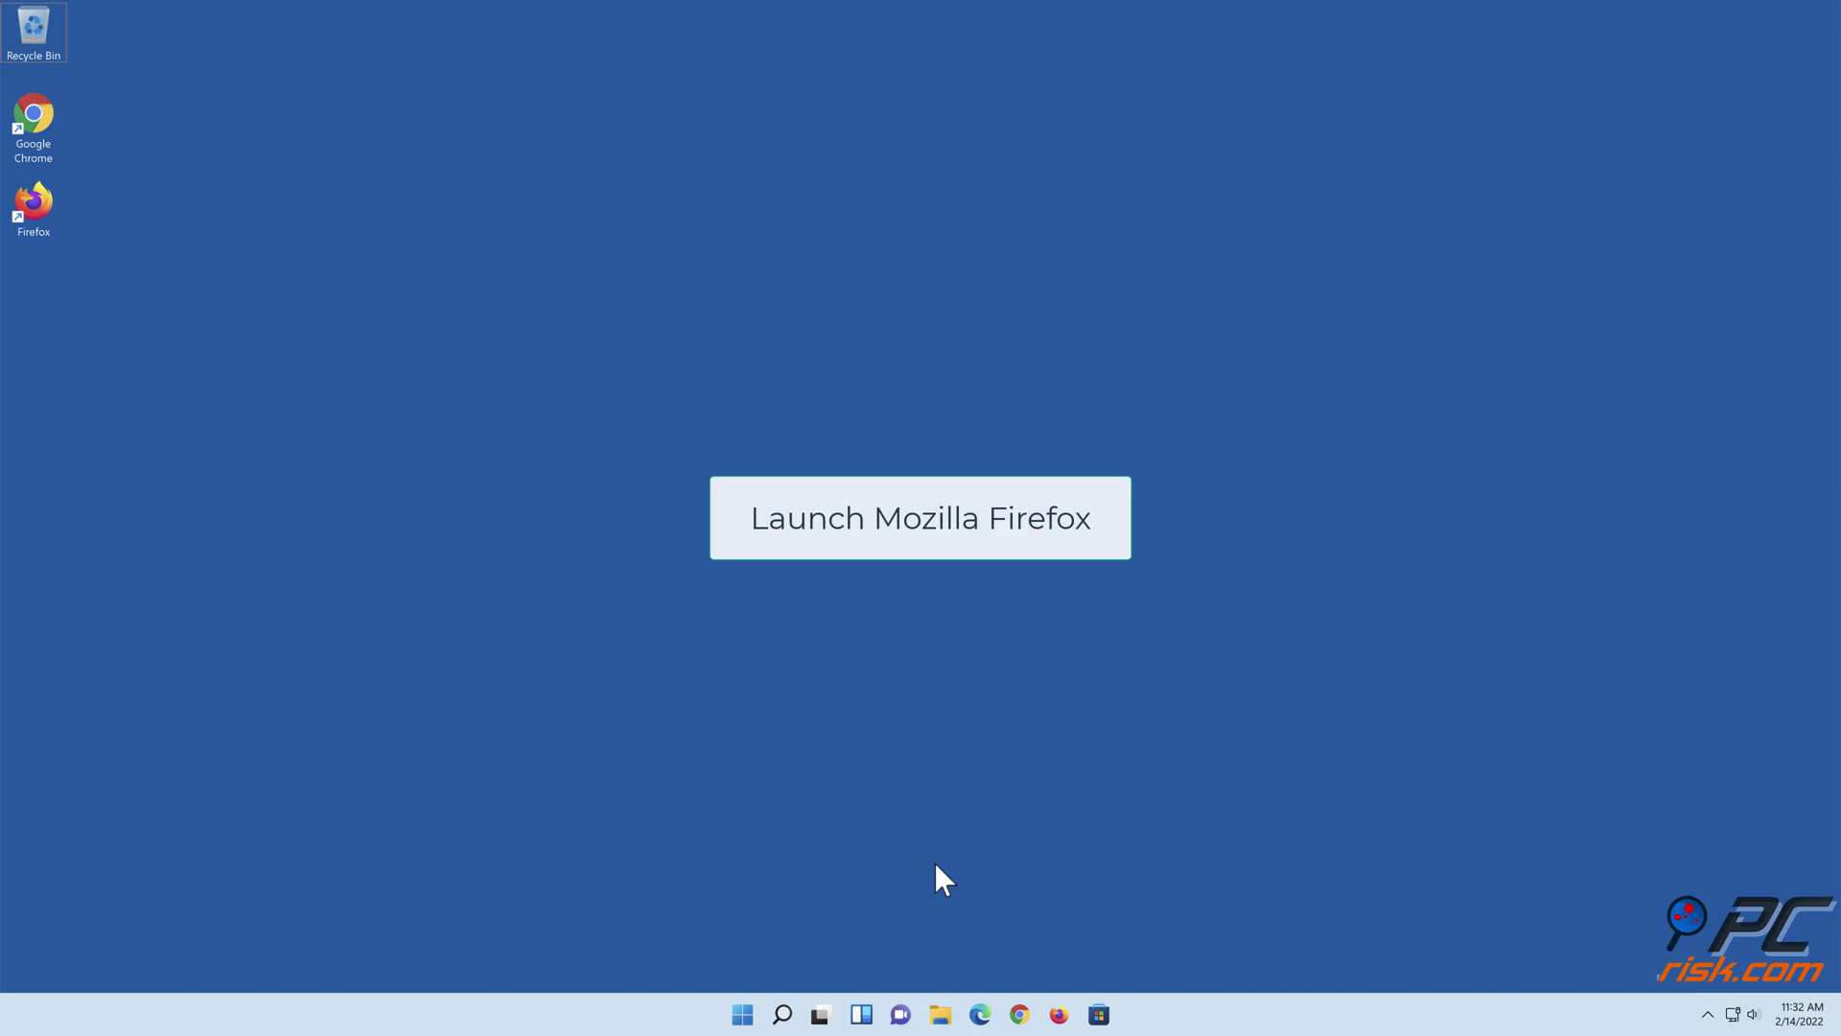
# - Reopen Firefox at Privacy & Security, scrolled to Cookies and Site Data (43.7 MB stored)
pyautogui.click(1059, 1014)
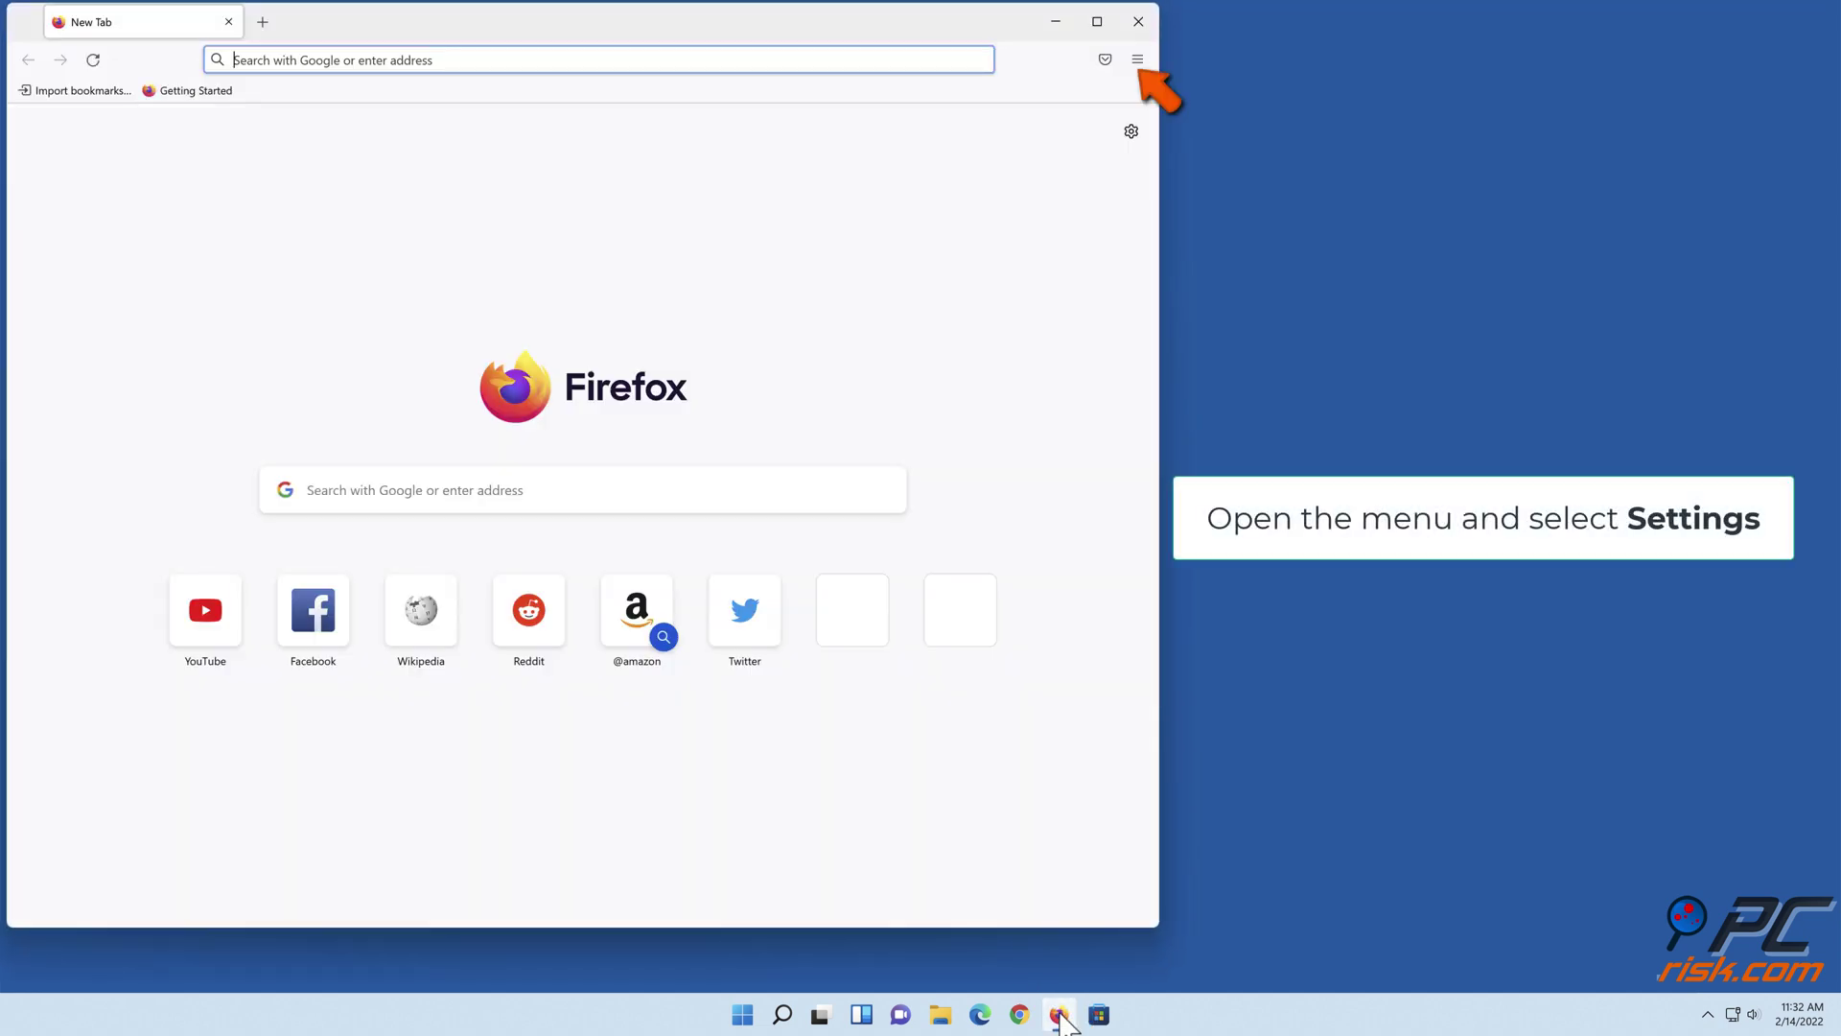
pyautogui.click(1137, 62)
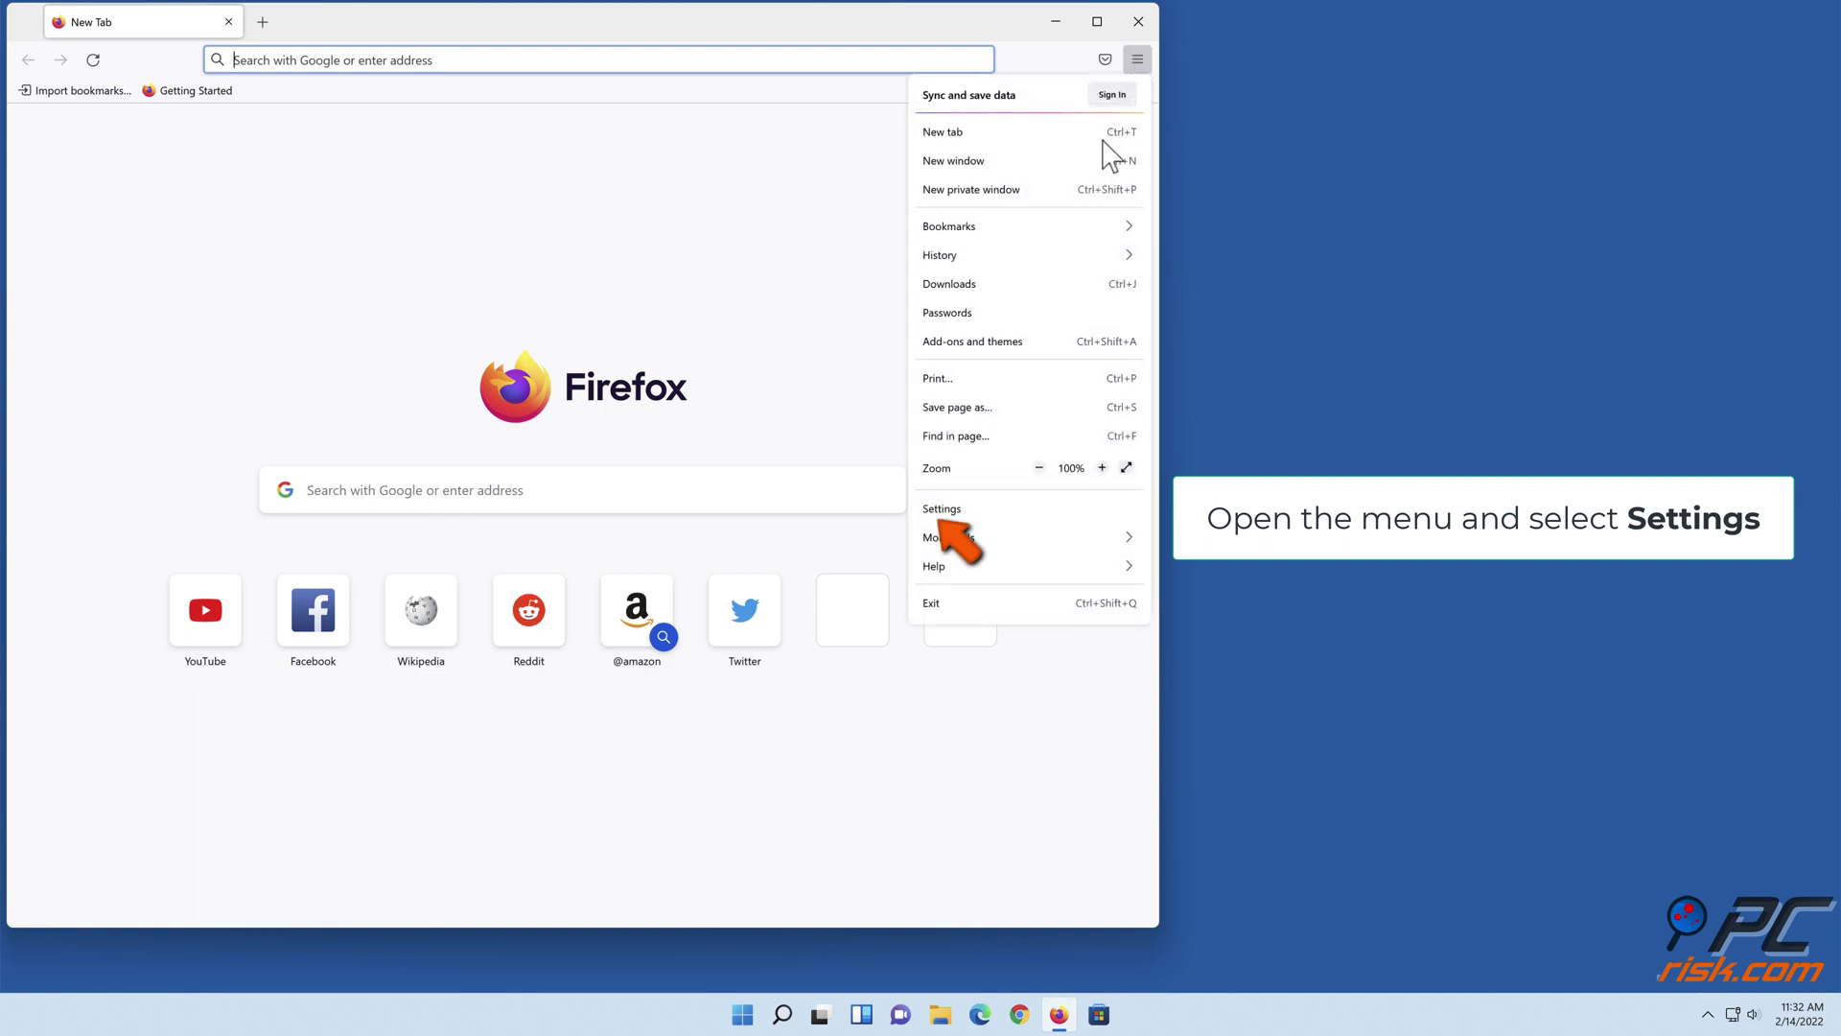
pyautogui.click(942, 512)
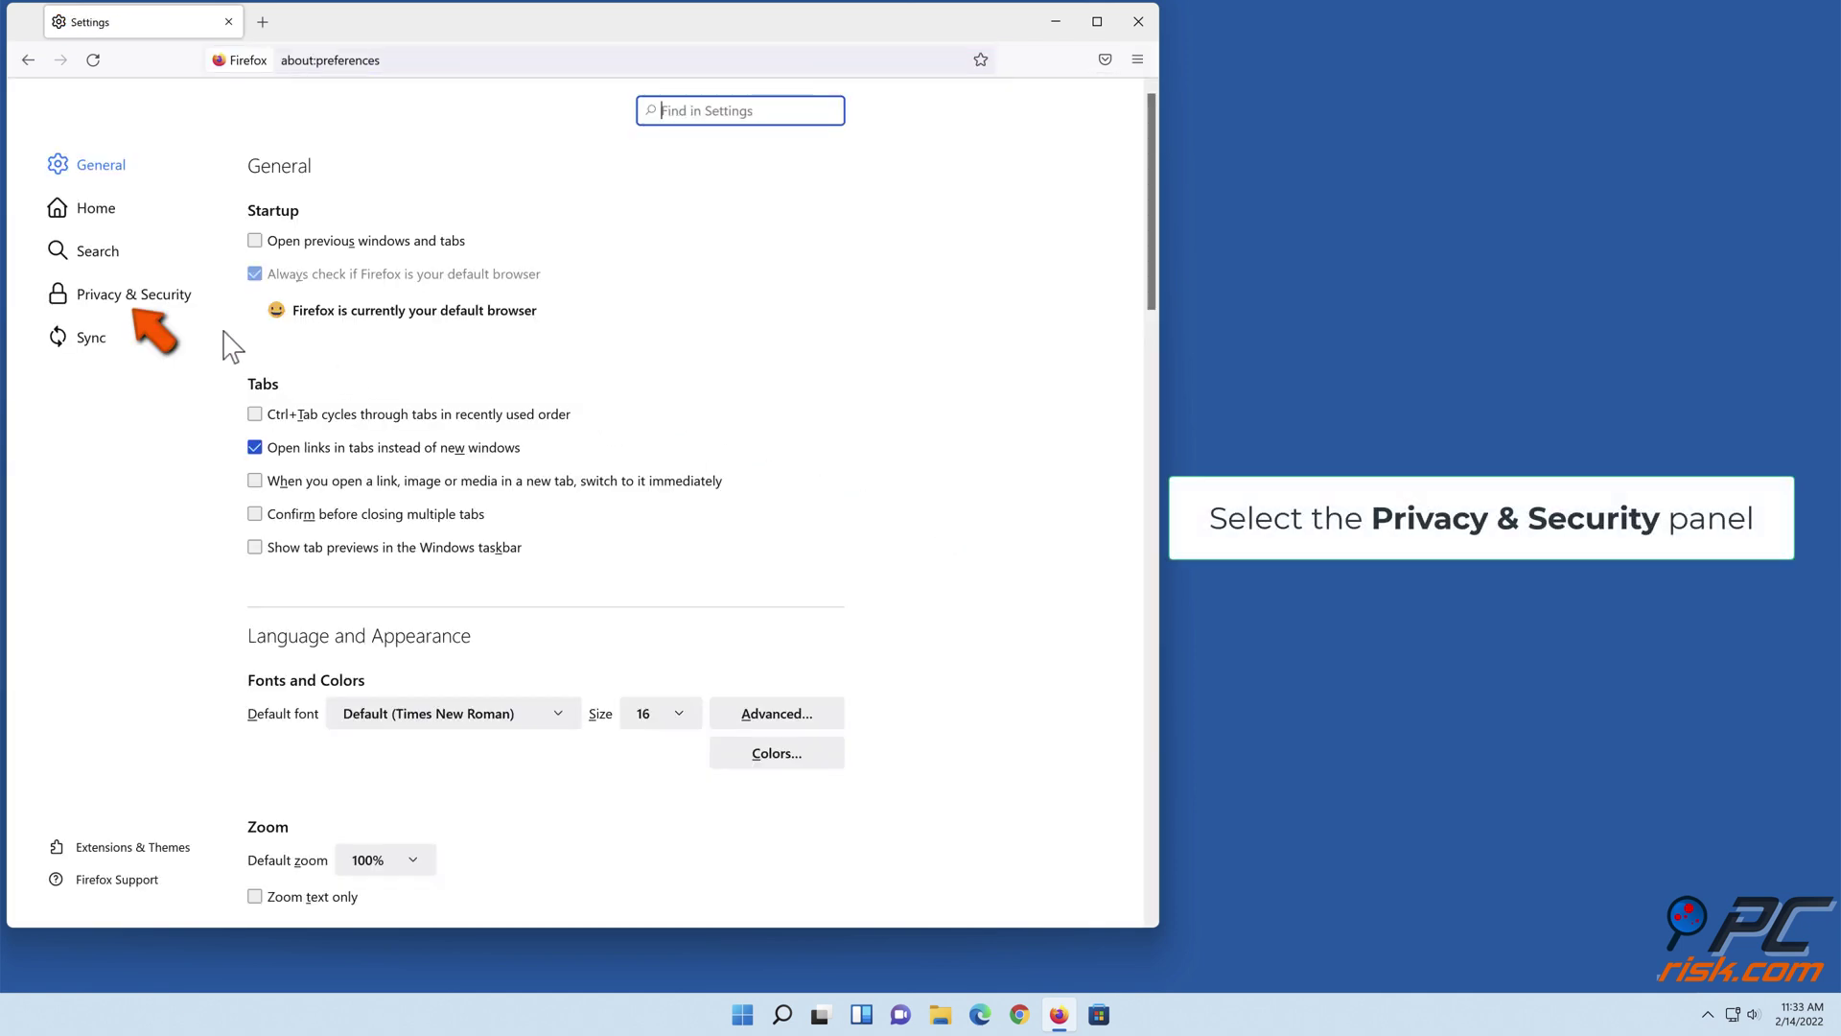
pyautogui.click(141, 297)
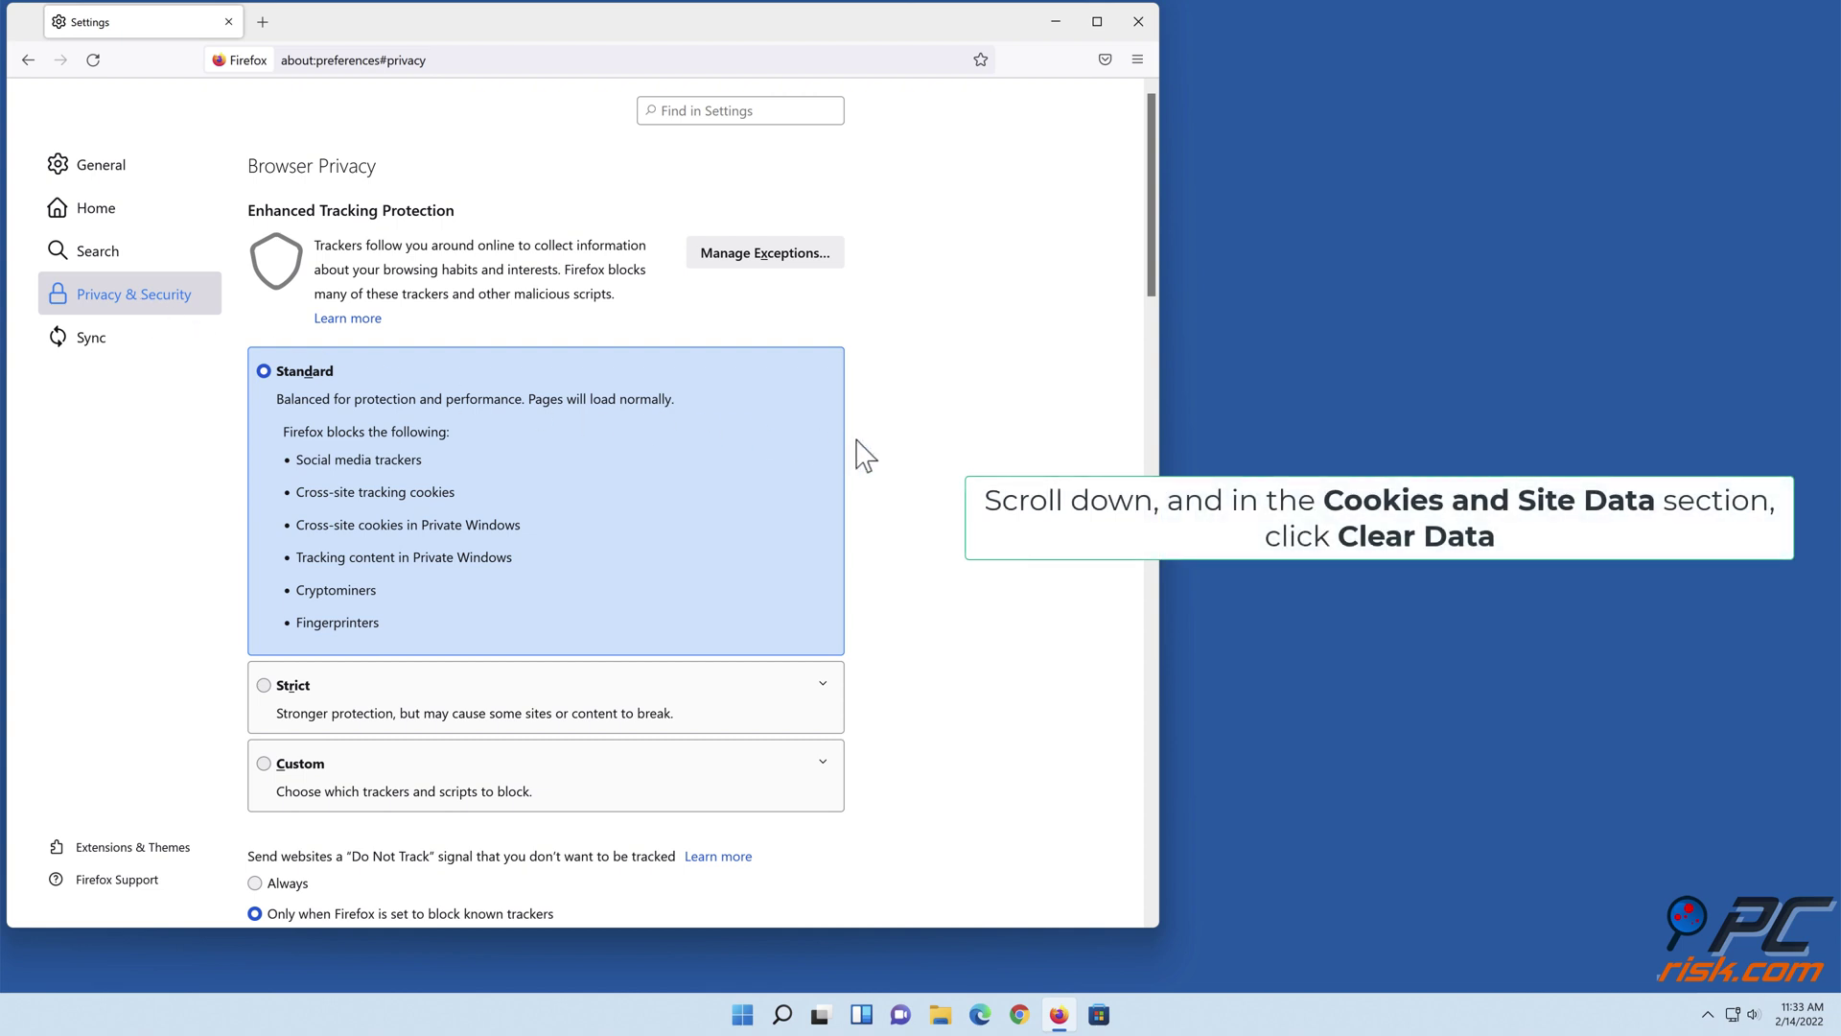
pyautogui.scroll(-2, 865, 456)
pyautogui.scroll(-3, 865, 455)
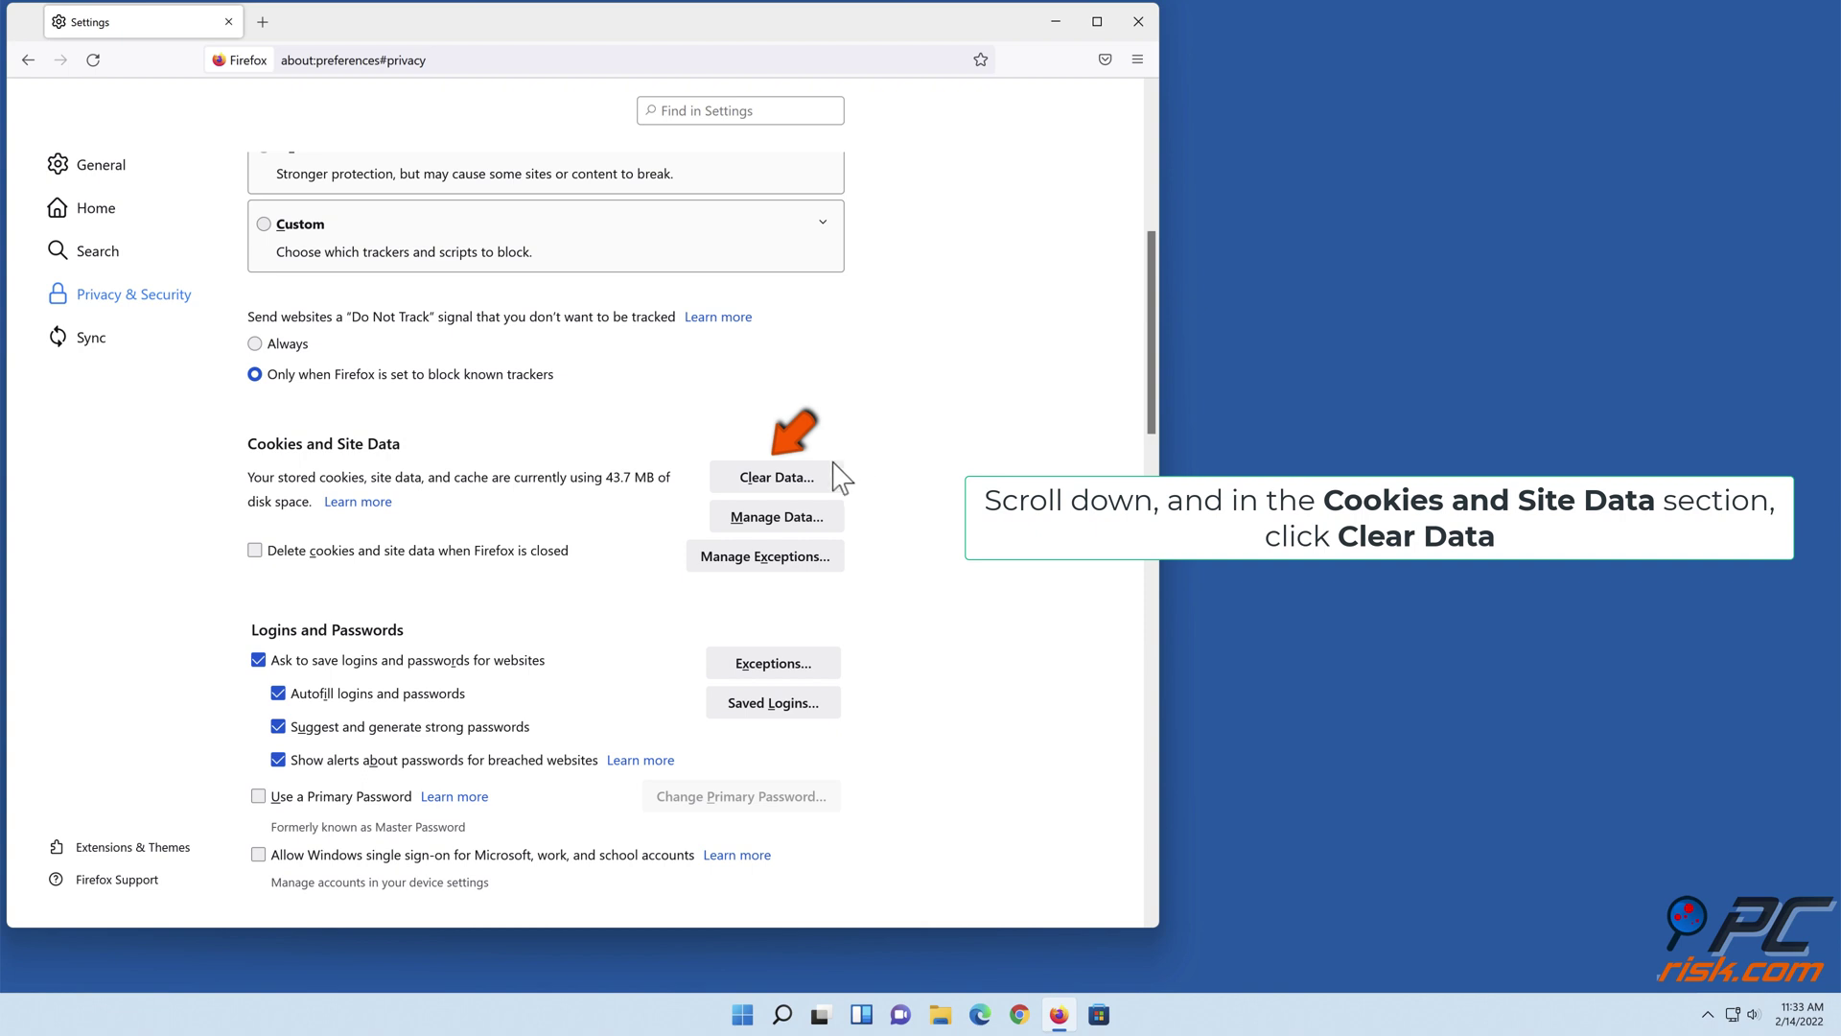
# - Clear cookies, site data and cached content down to 0 bytes, then close Firefox
pyautogui.click(775, 485)
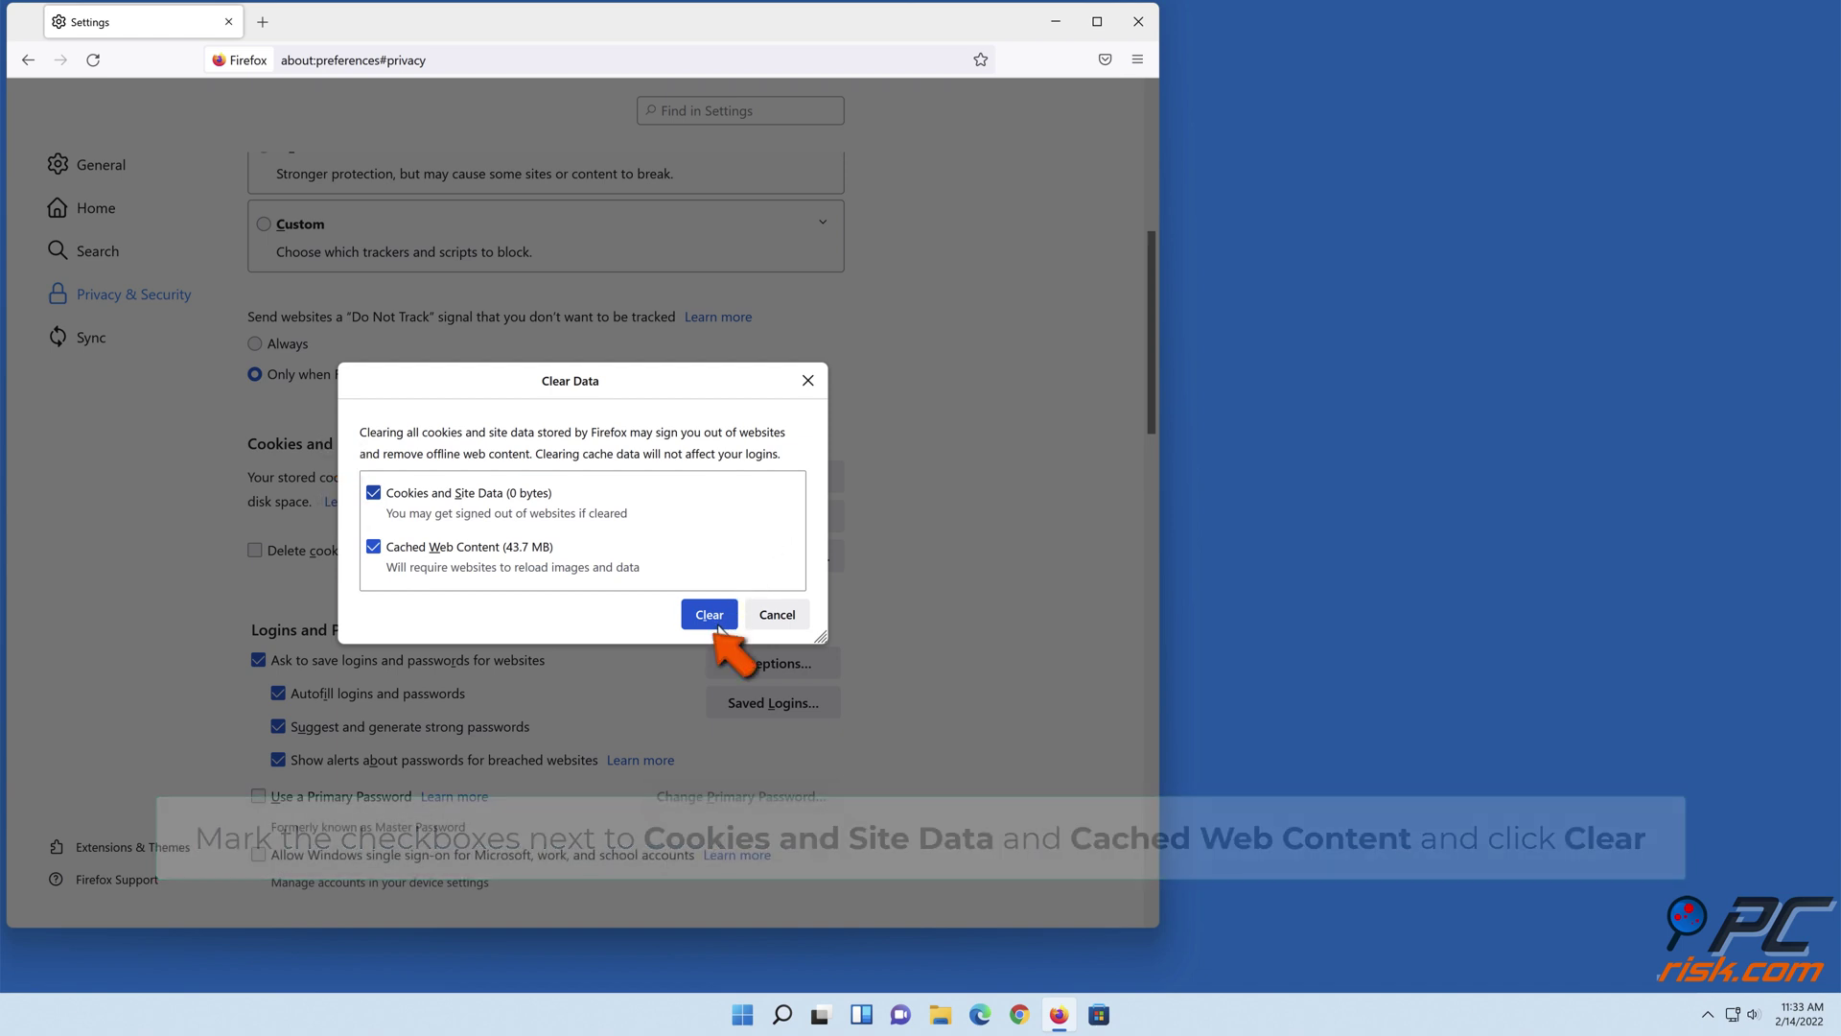
pyautogui.click(720, 619)
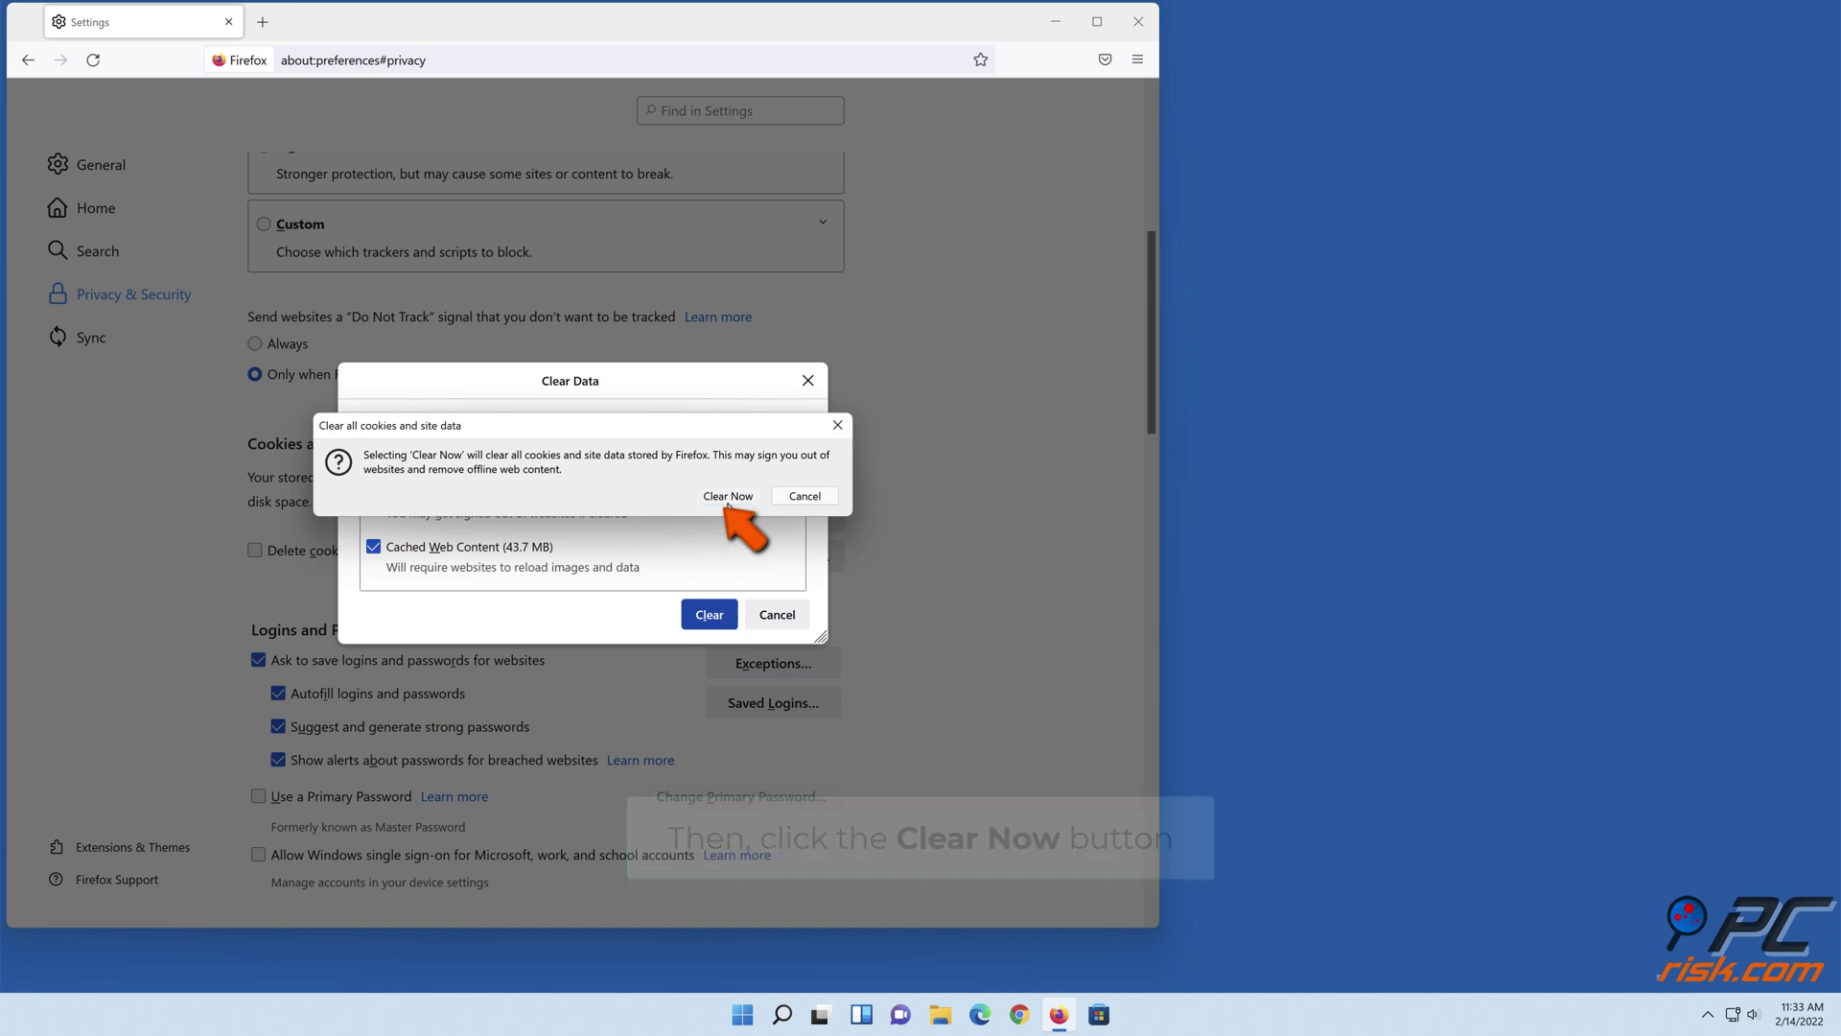
pyautogui.click(727, 495)
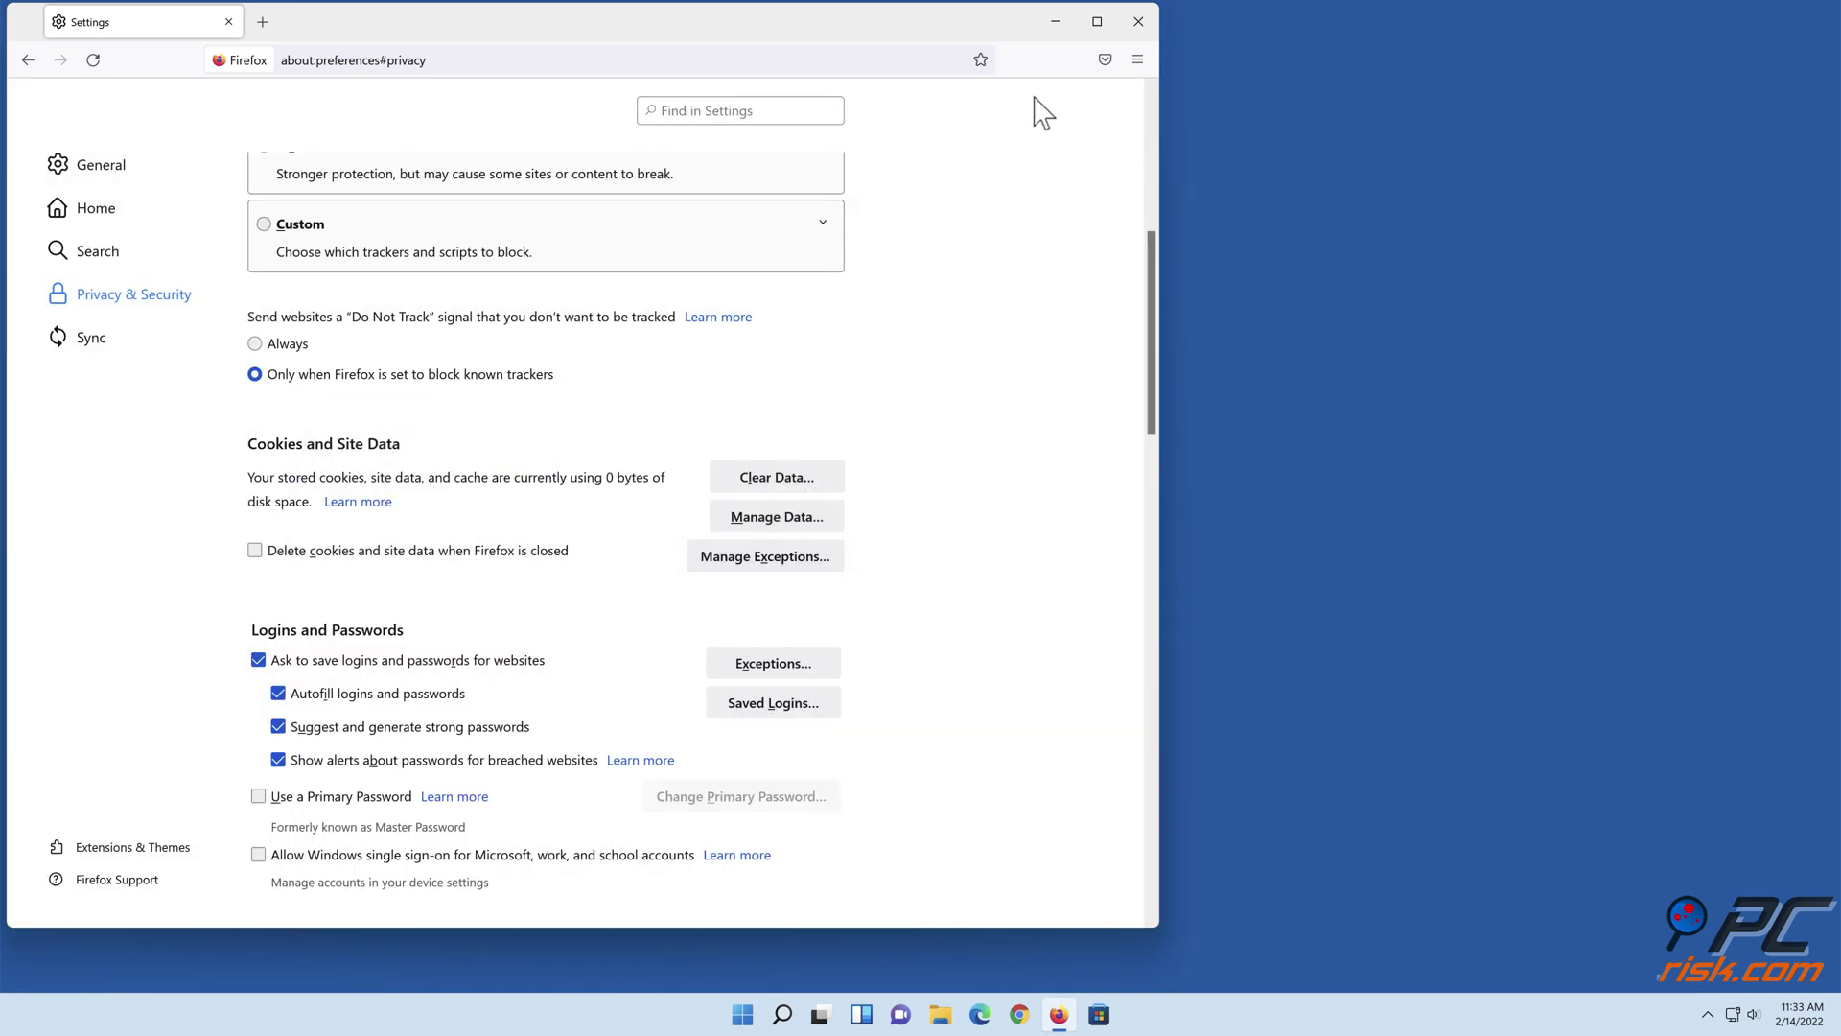
pyautogui.click(1130, 27)
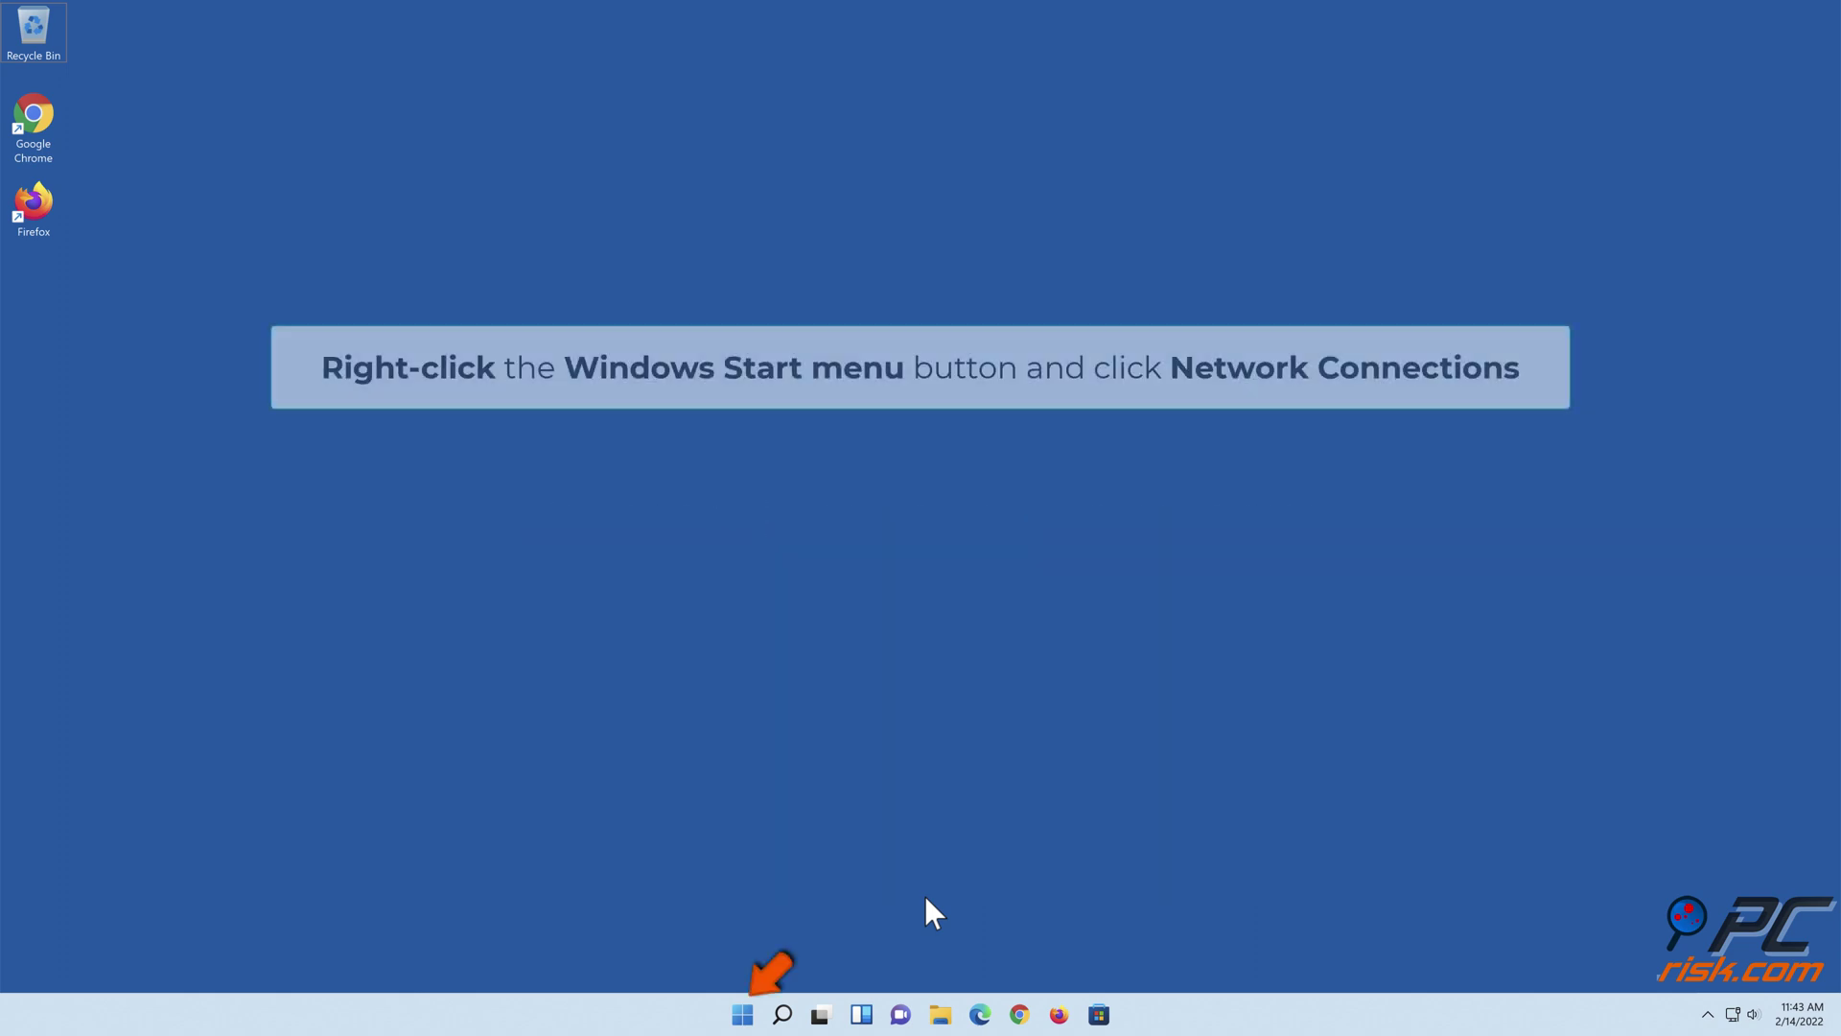
# - Open Network & internet settings through the Start button's Network Connections entry
pyautogui.rightClick(744, 1022)
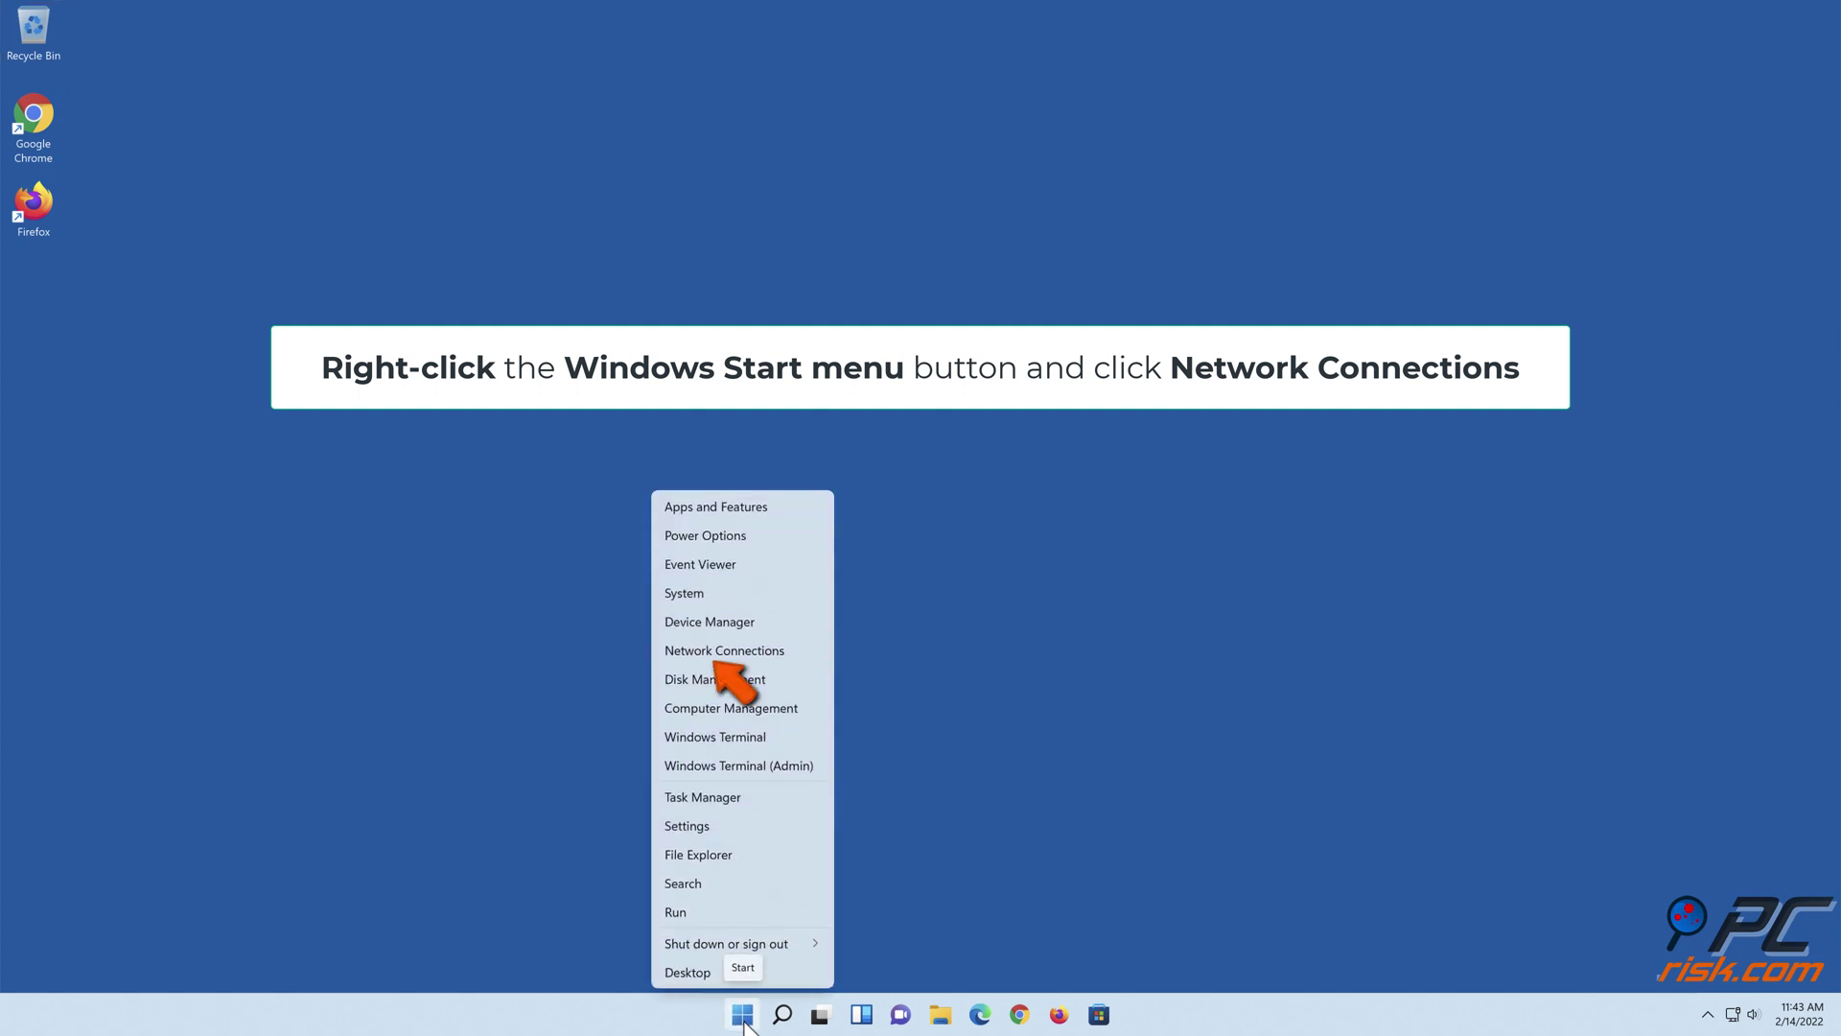
pyautogui.click(721, 652)
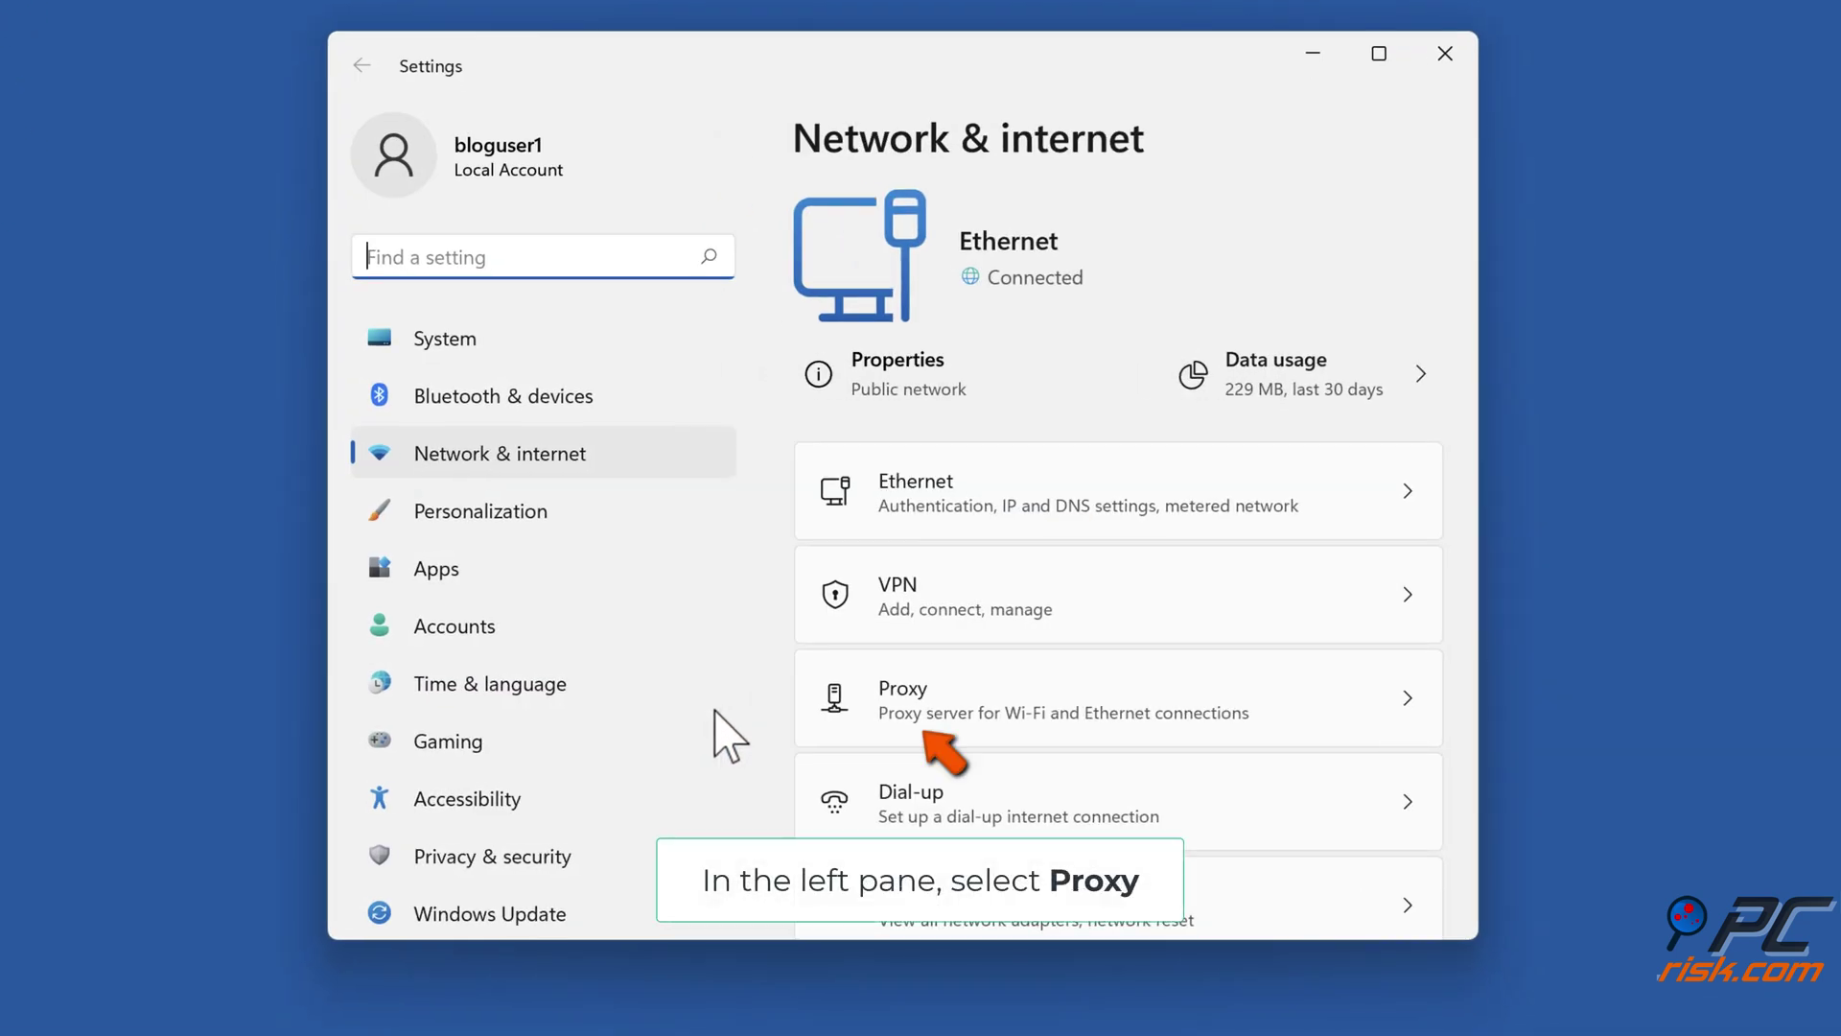
# - On the Proxy page, turn 'Use a proxy server' off and save it
pyautogui.click(952, 695)
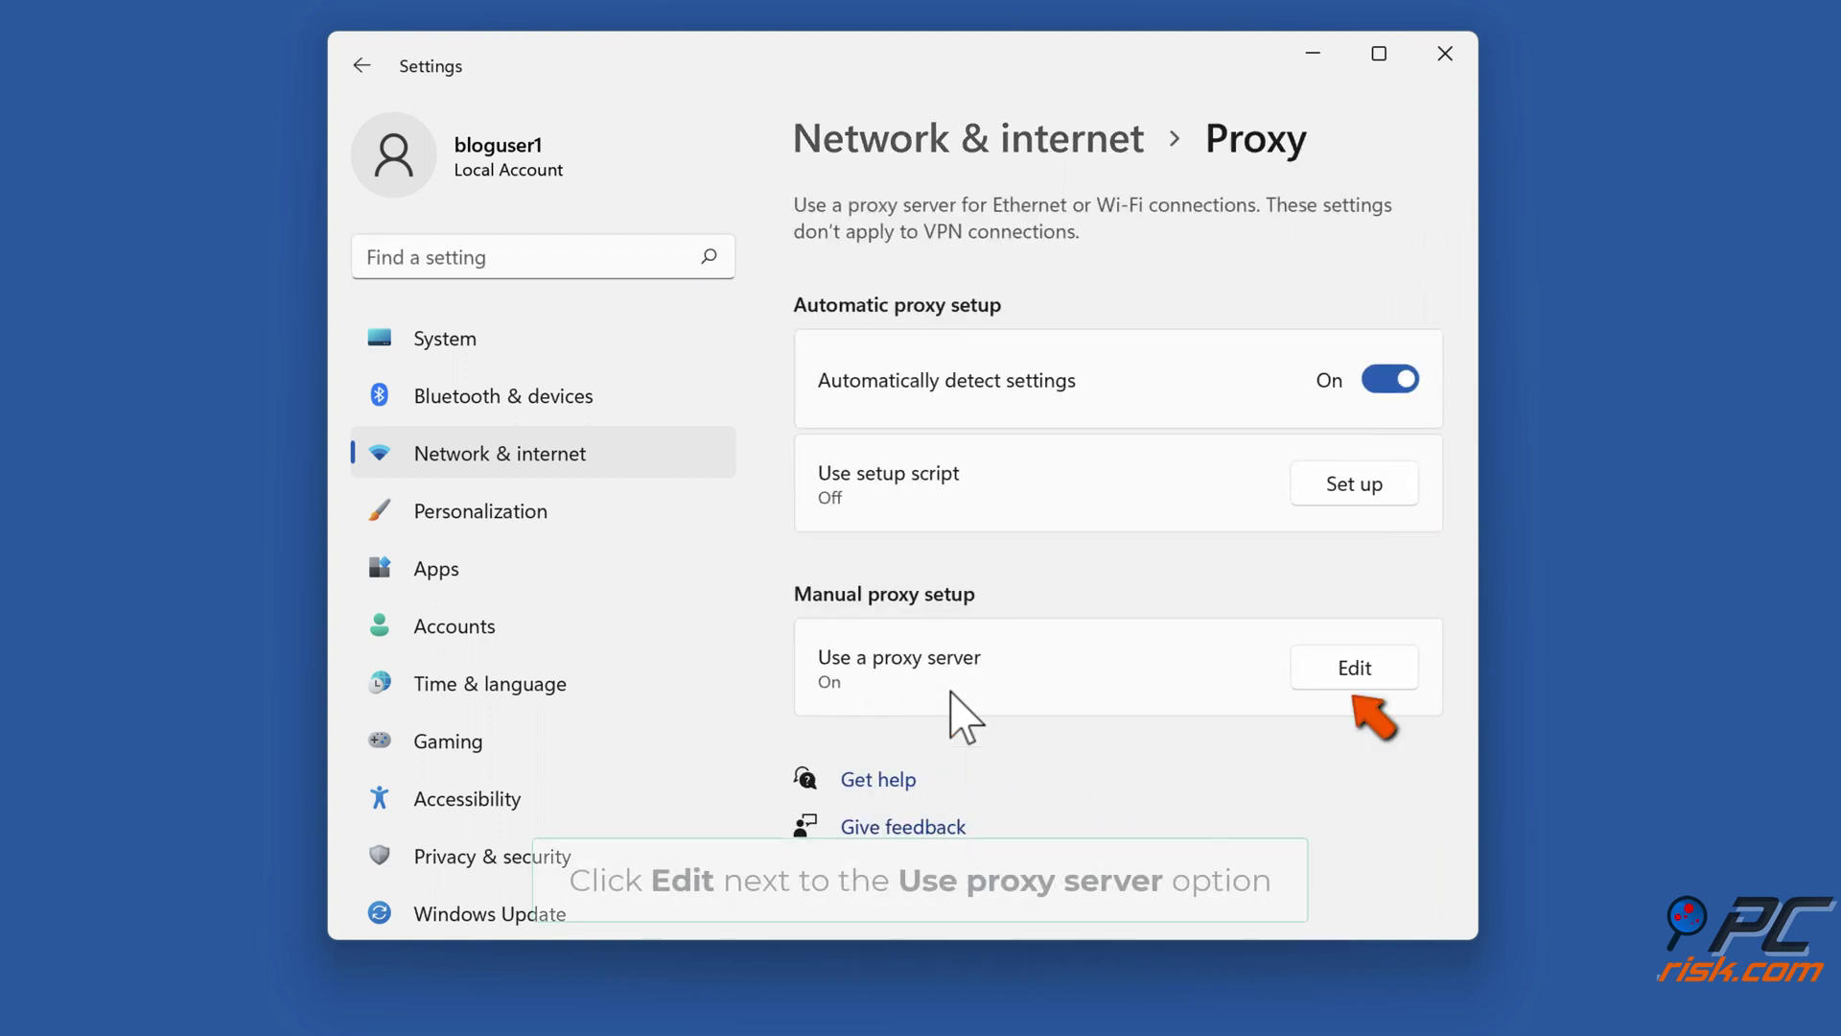
pyautogui.click(1362, 685)
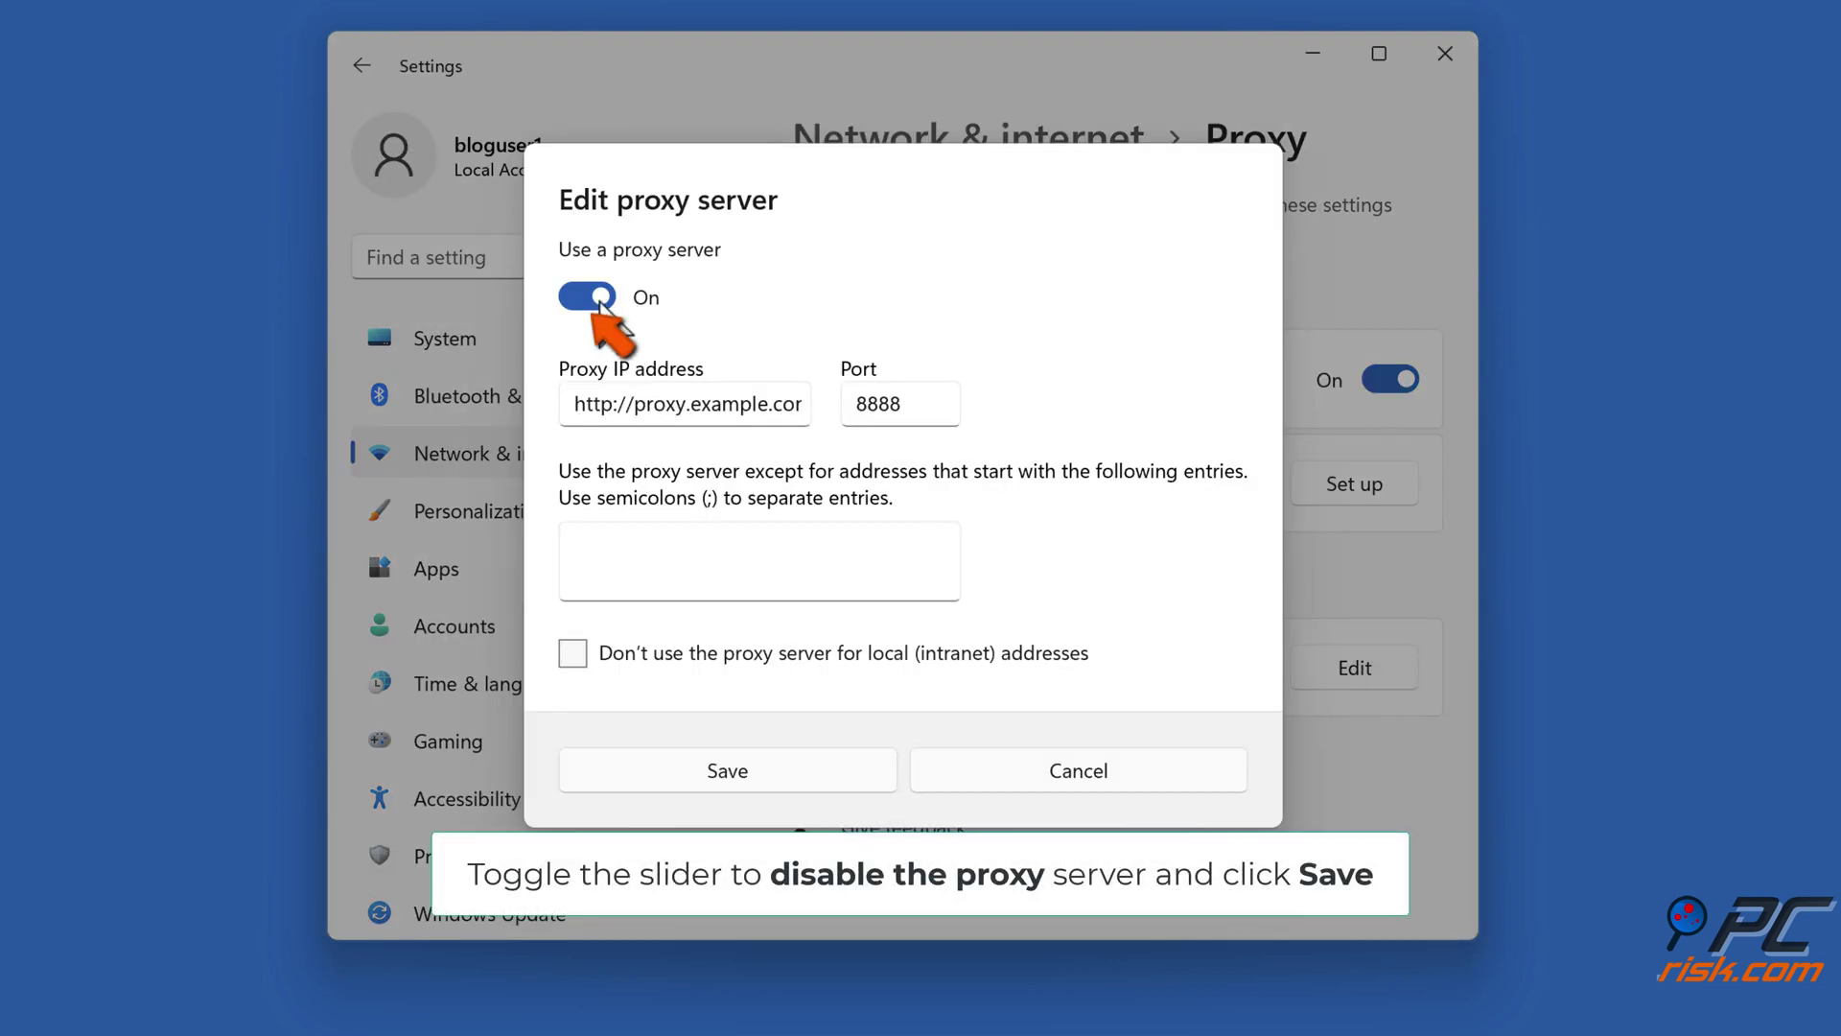
pyautogui.click(599, 300)
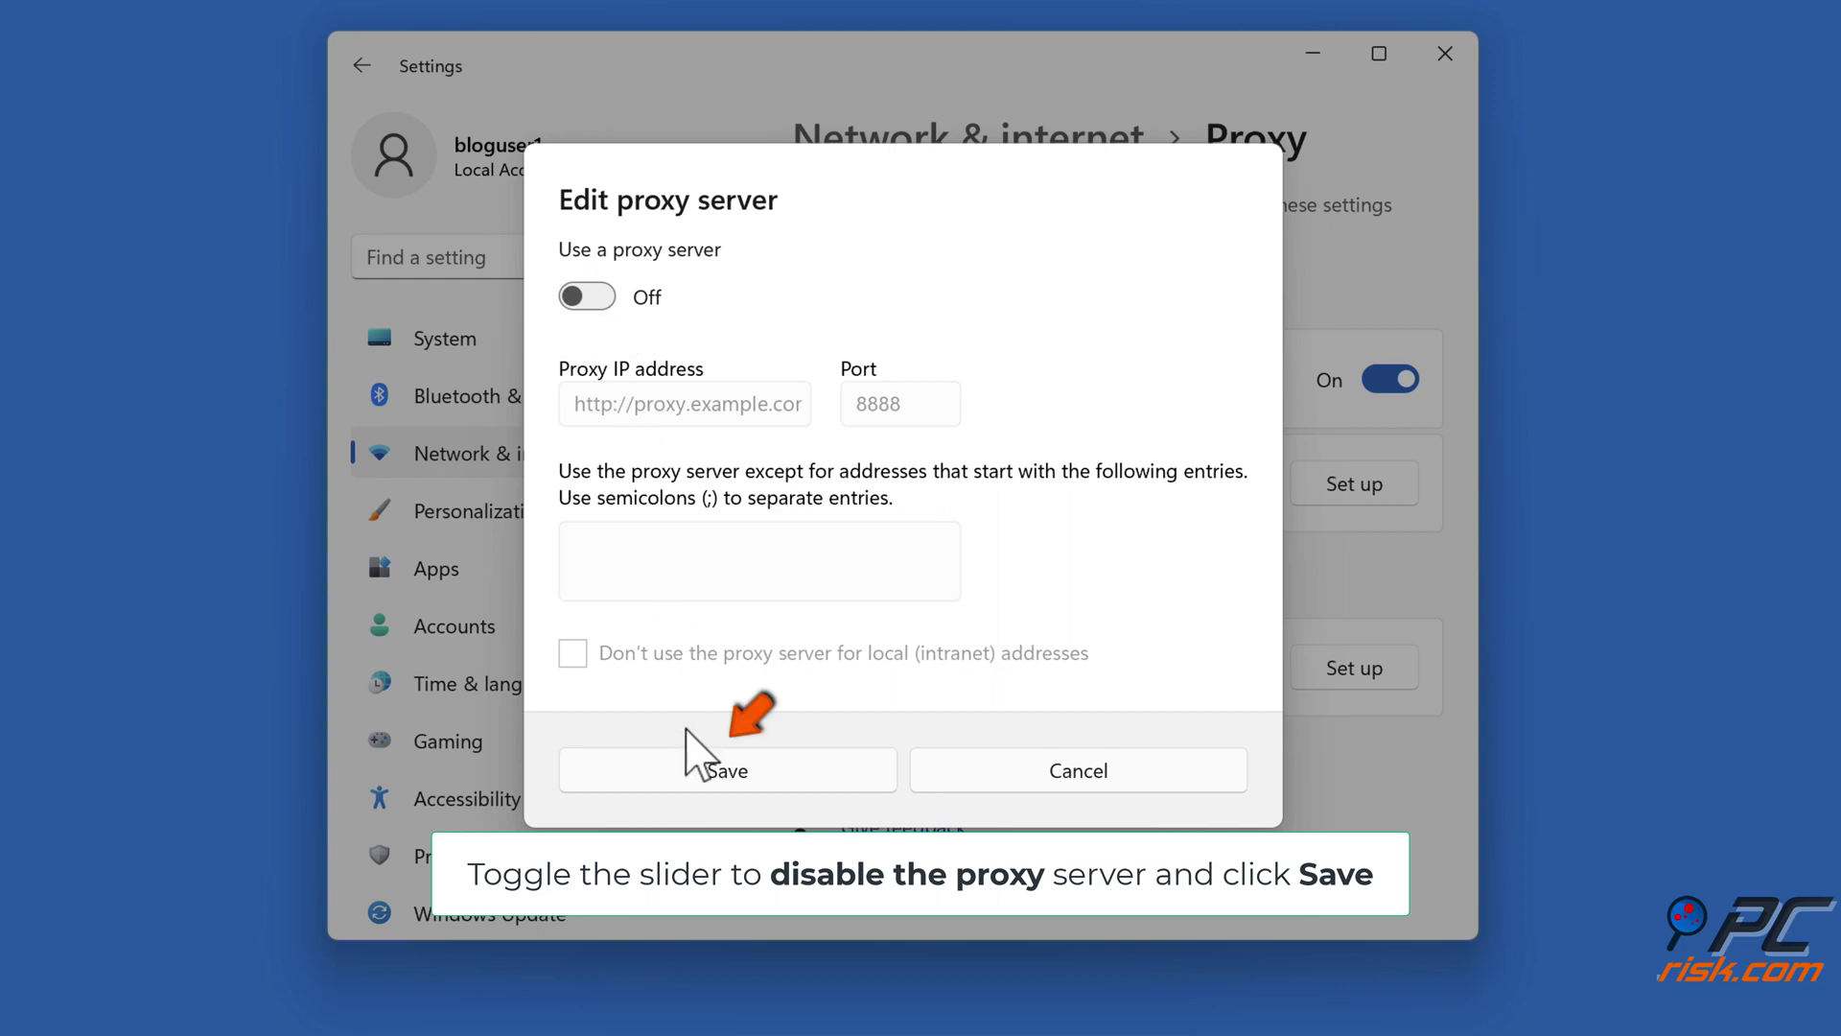
pyautogui.click(709, 767)
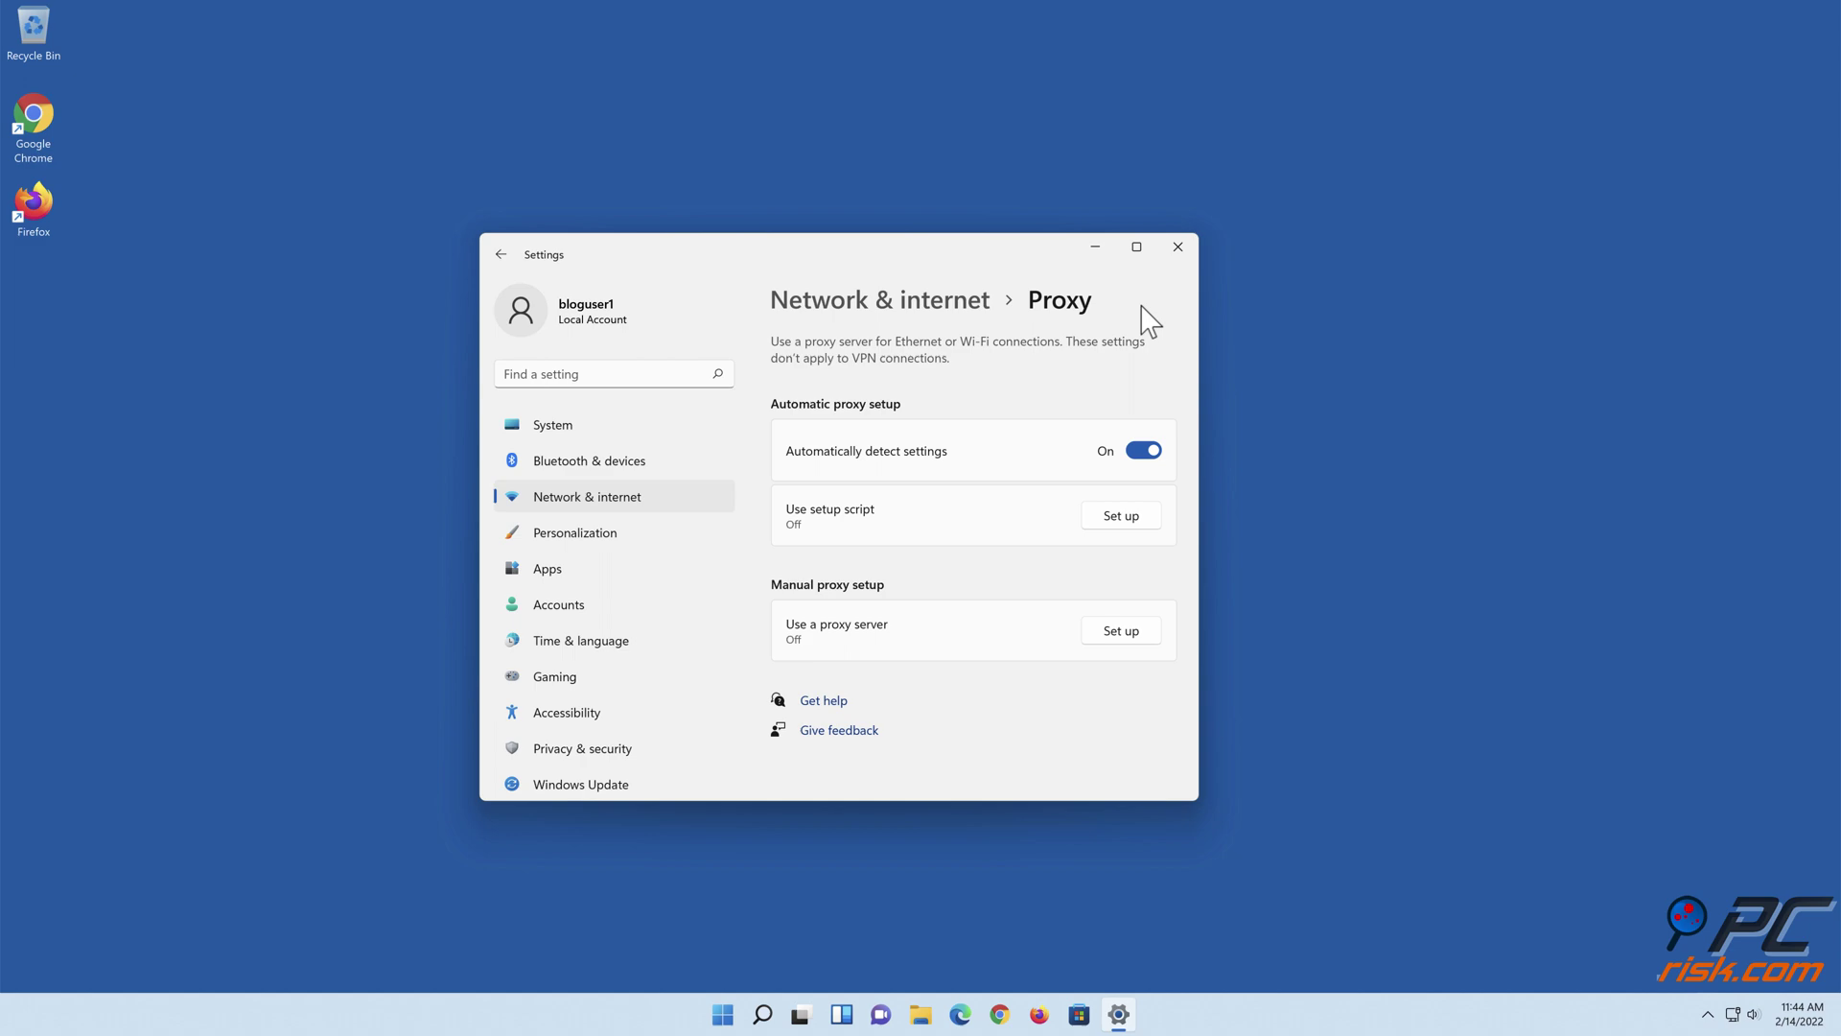
# - Close the Windows Settings window
pyautogui.click(1178, 246)
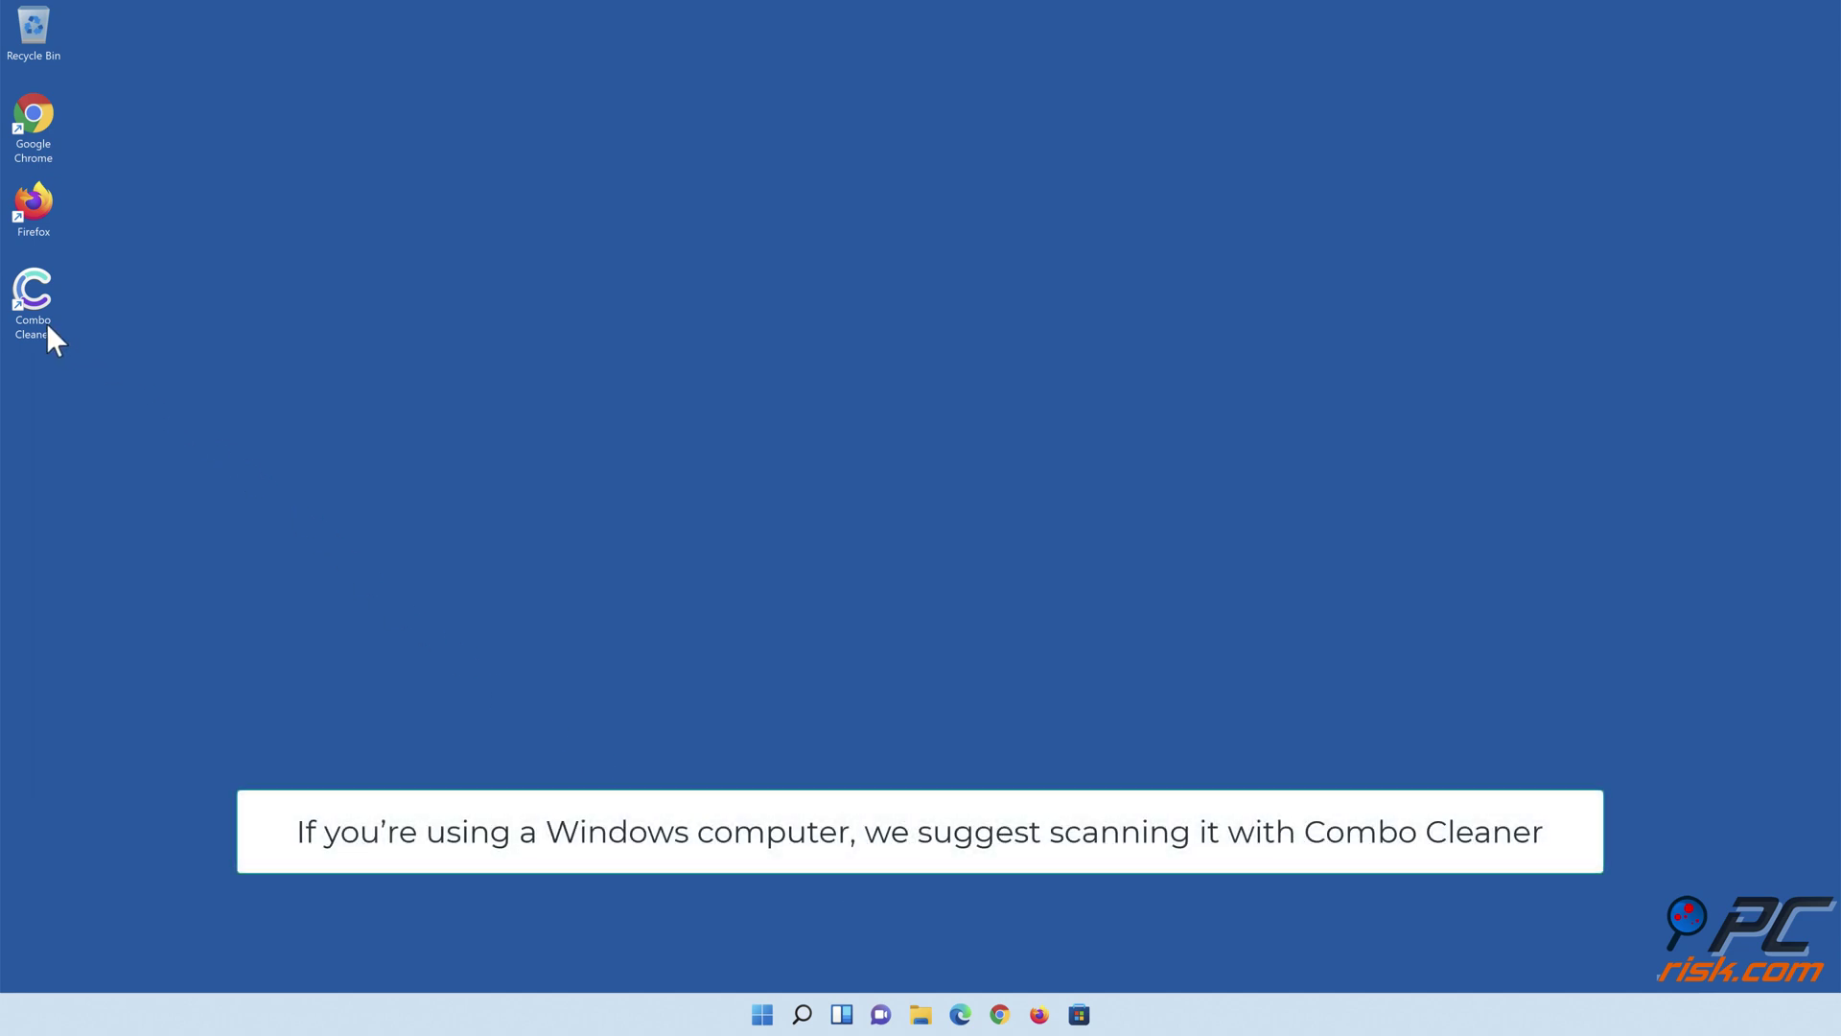
# - Launch Combo Cleaner, run a quick scan and quarantine the 323 detected threats
pyautogui.doubleClick(34, 297)
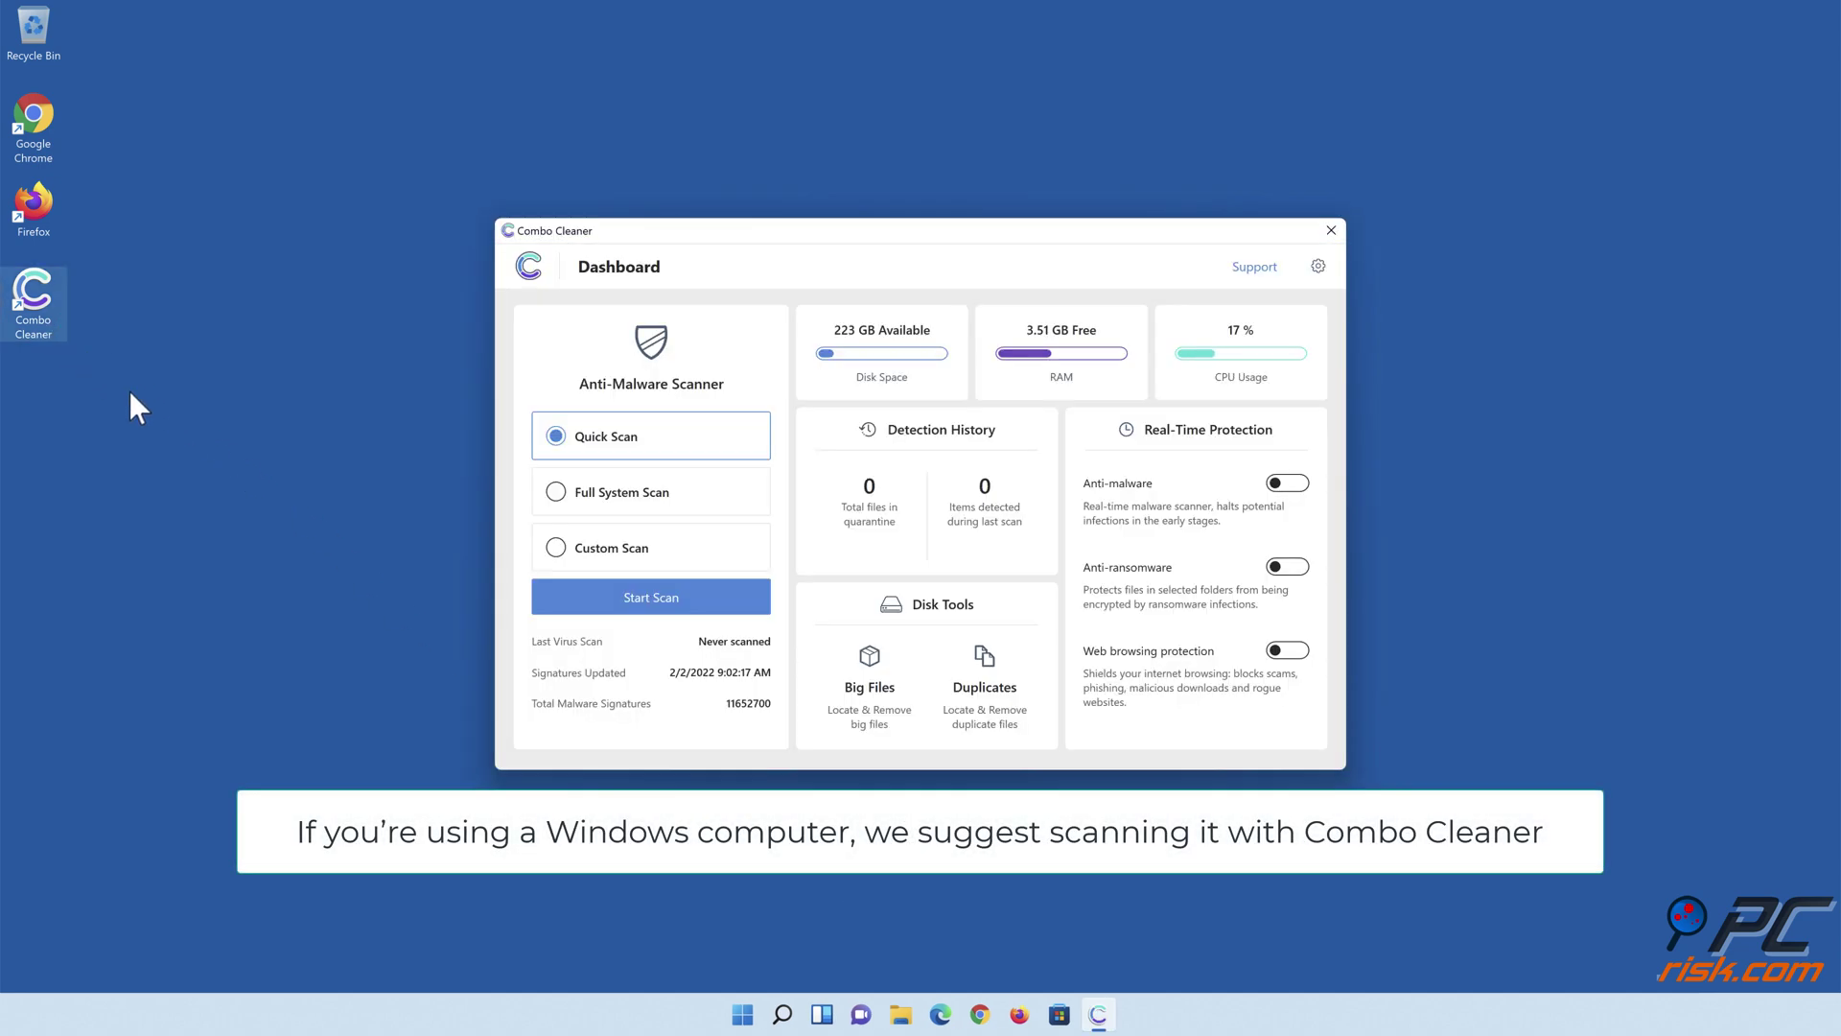
pyautogui.click(652, 606)
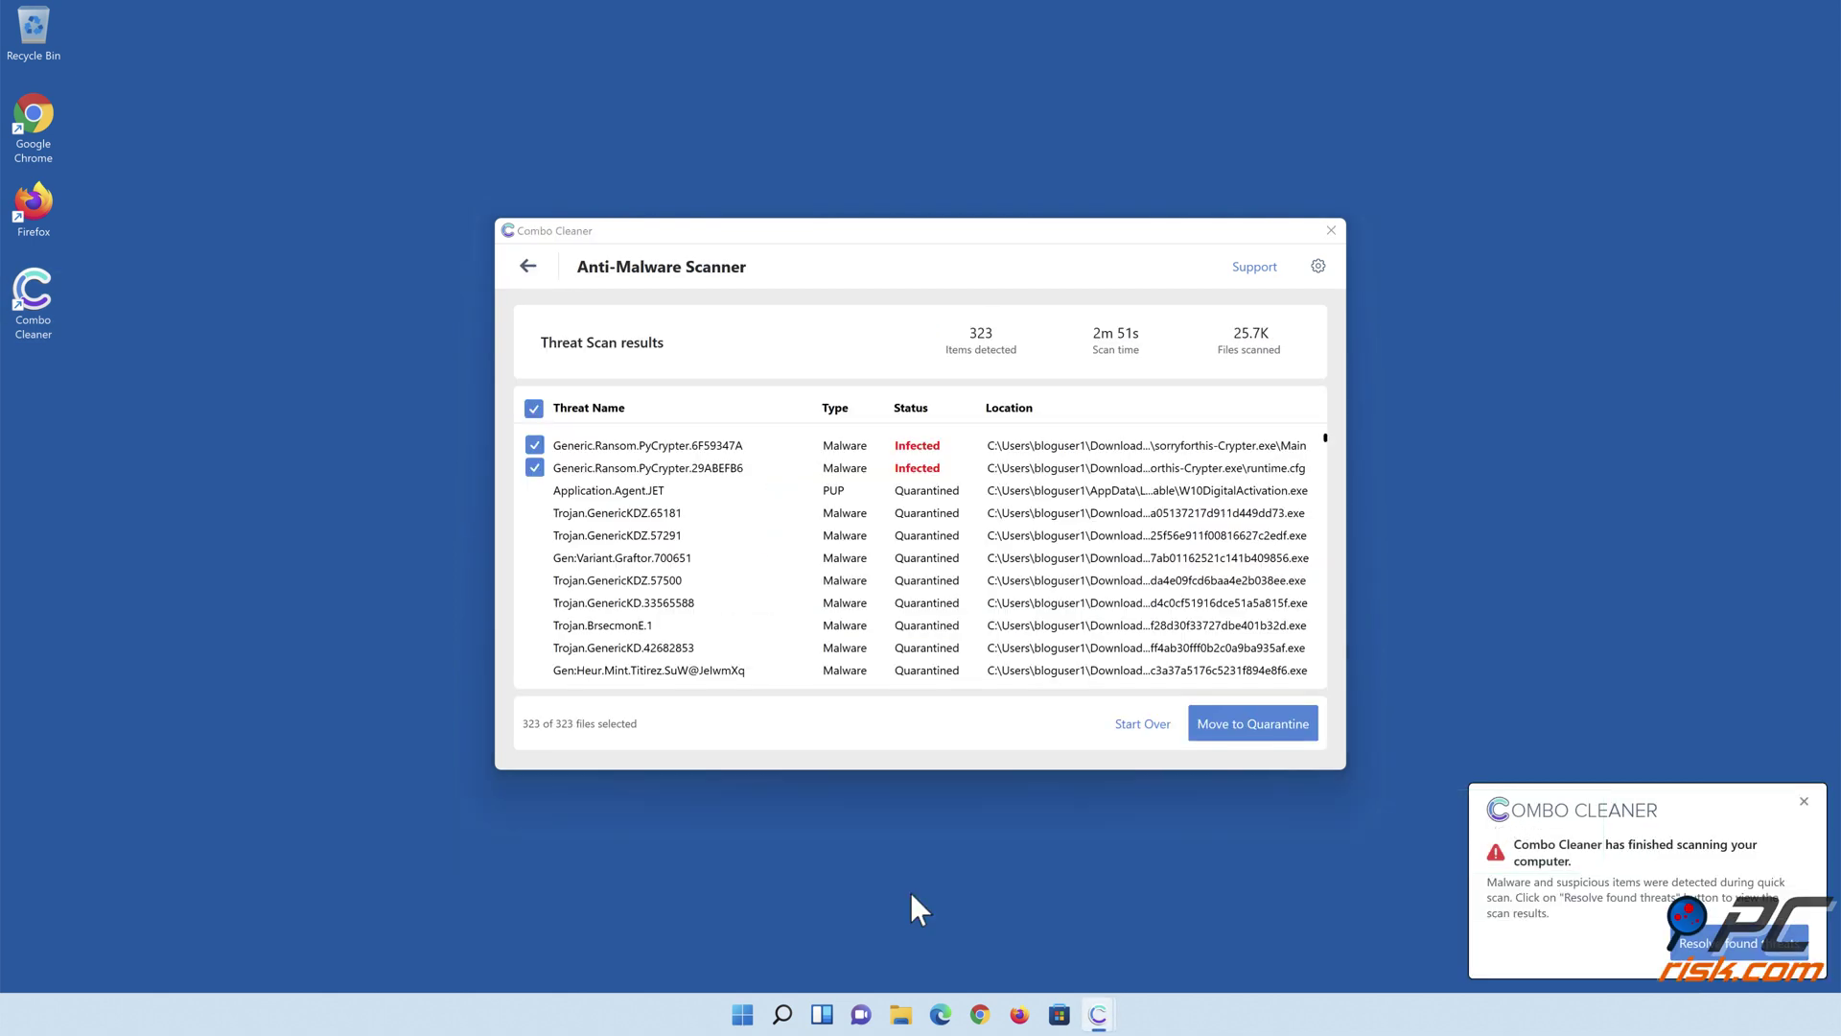
pyautogui.click(1254, 733)
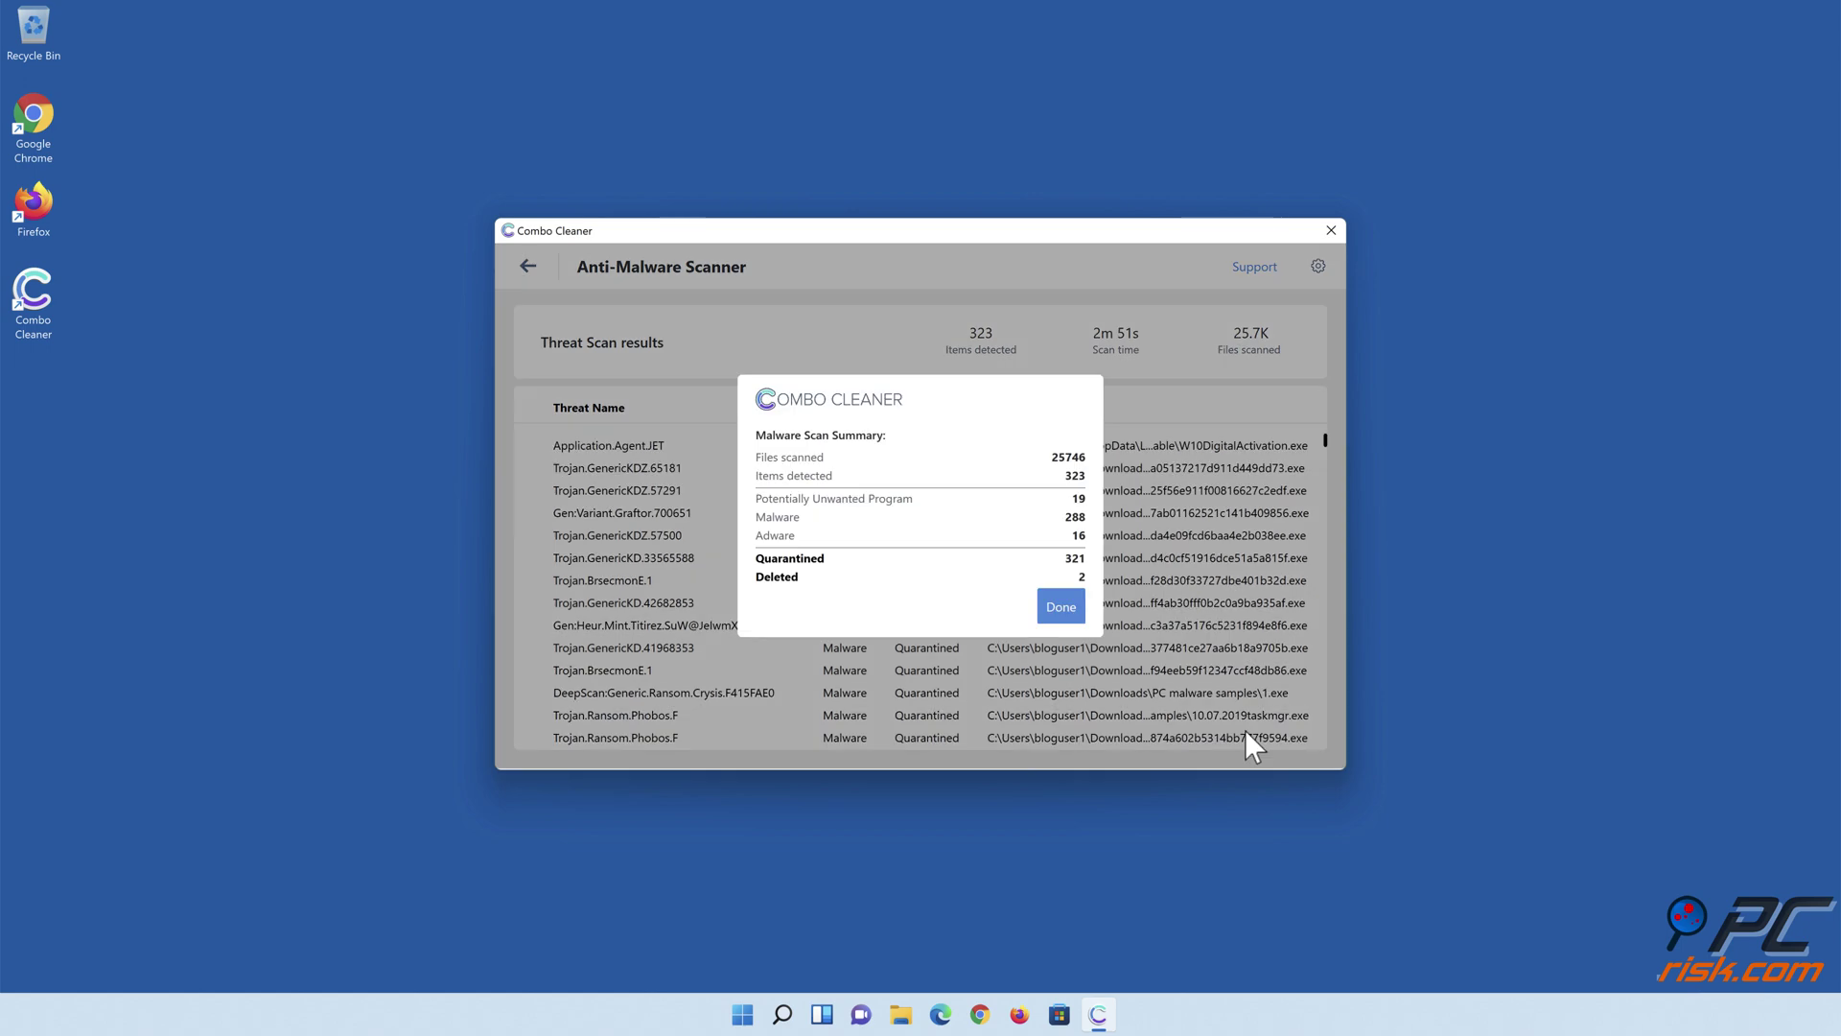
pyautogui.click(1060, 607)
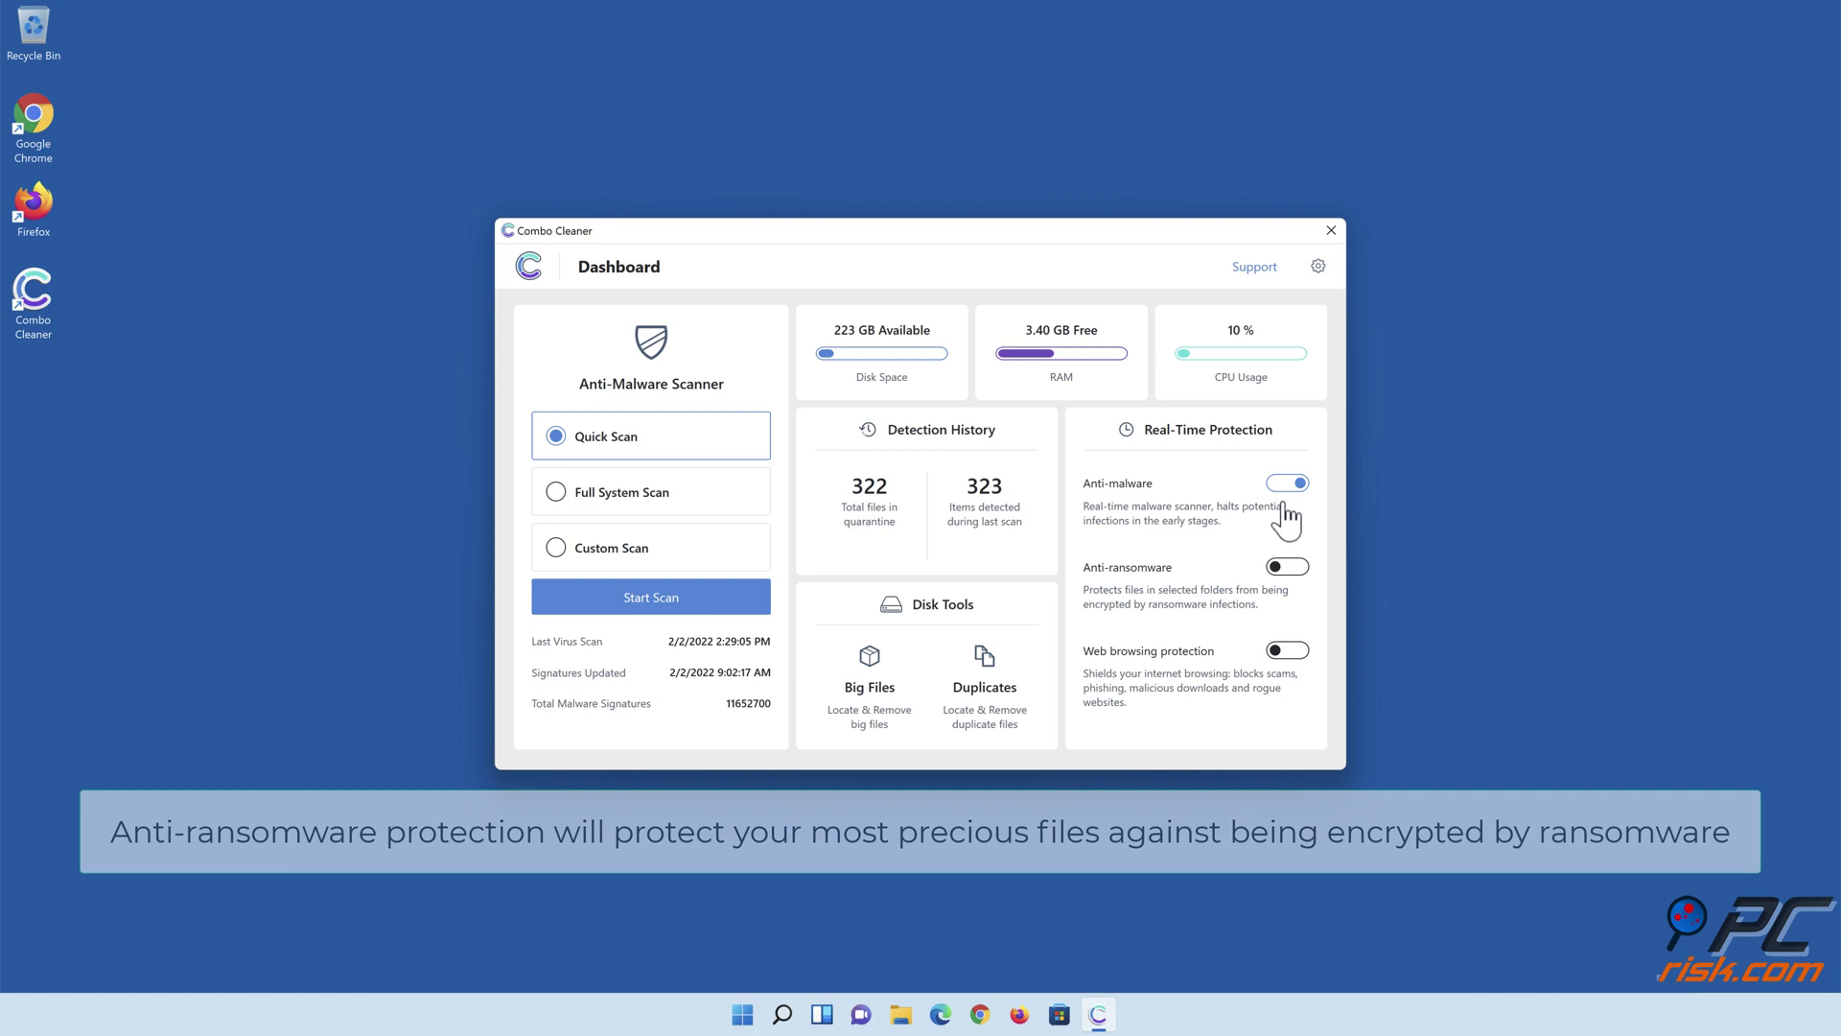
# - Enable anti-ransomware with Libraries > Documents as a protected folder, then return to the dashboard
pyautogui.click(1286, 570)
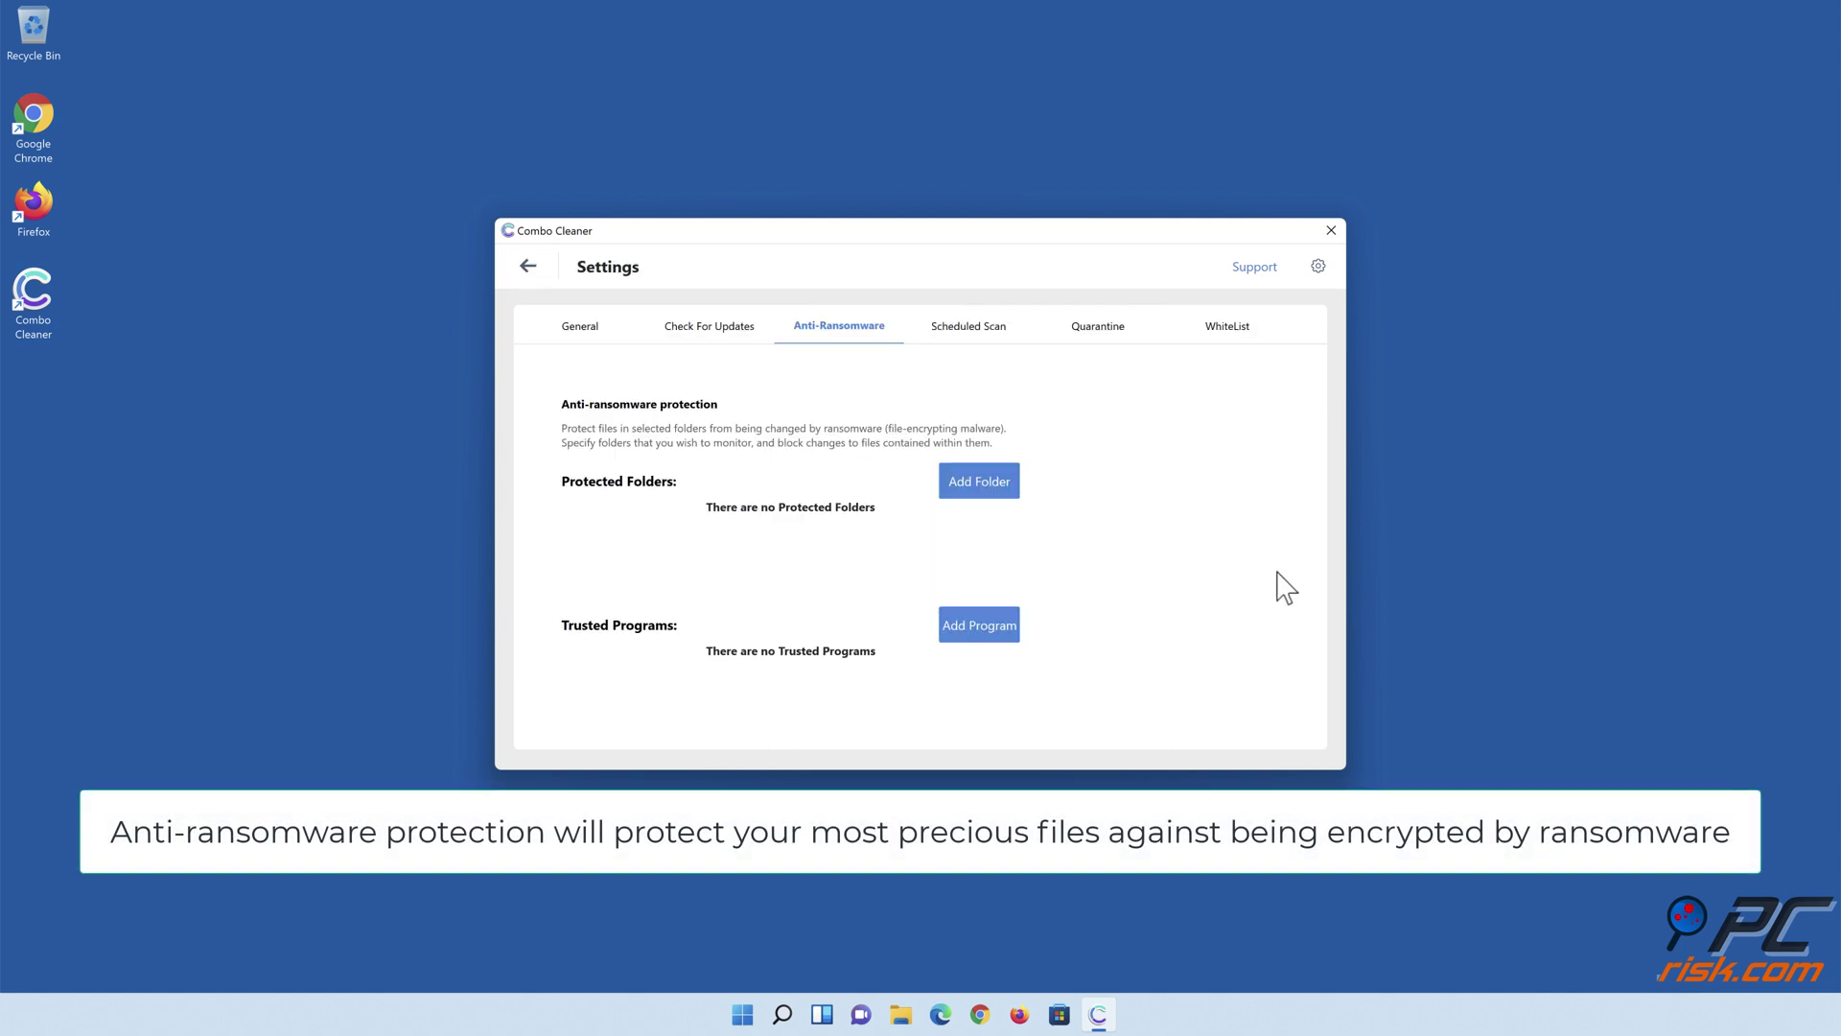
pyautogui.click(982, 491)
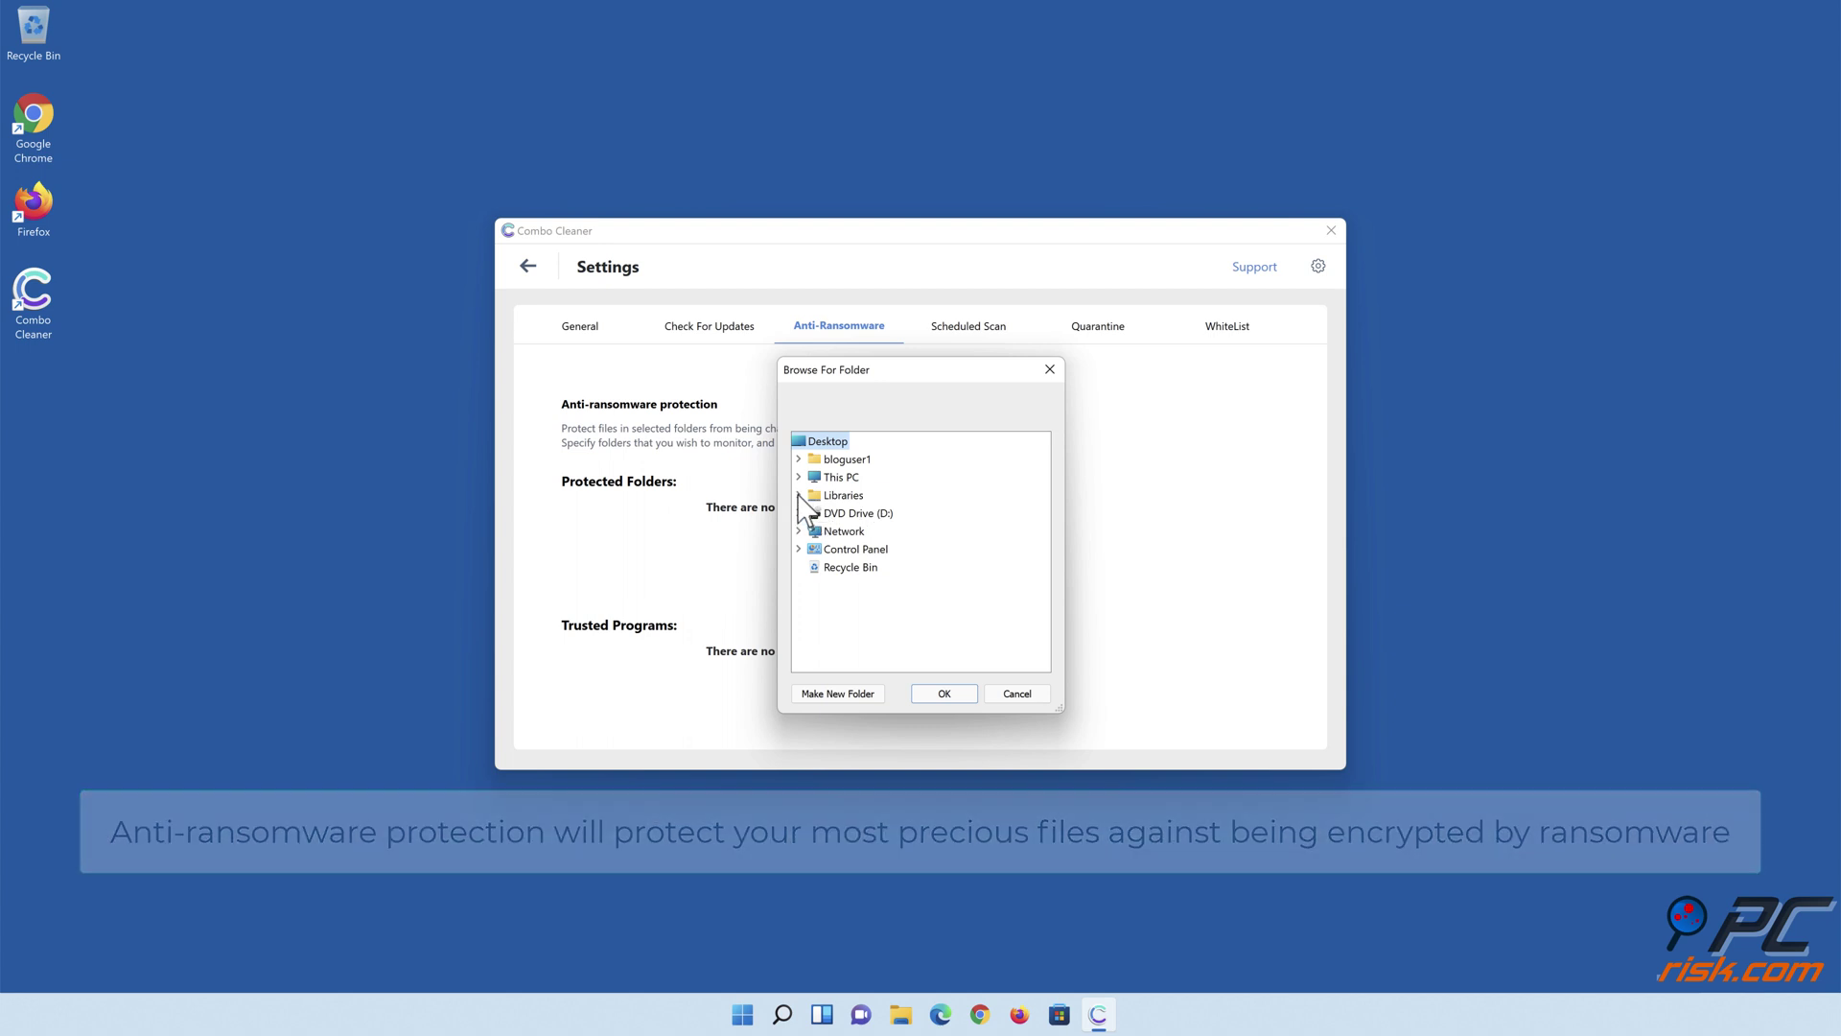
pyautogui.click(799, 496)
pyautogui.click(814, 531)
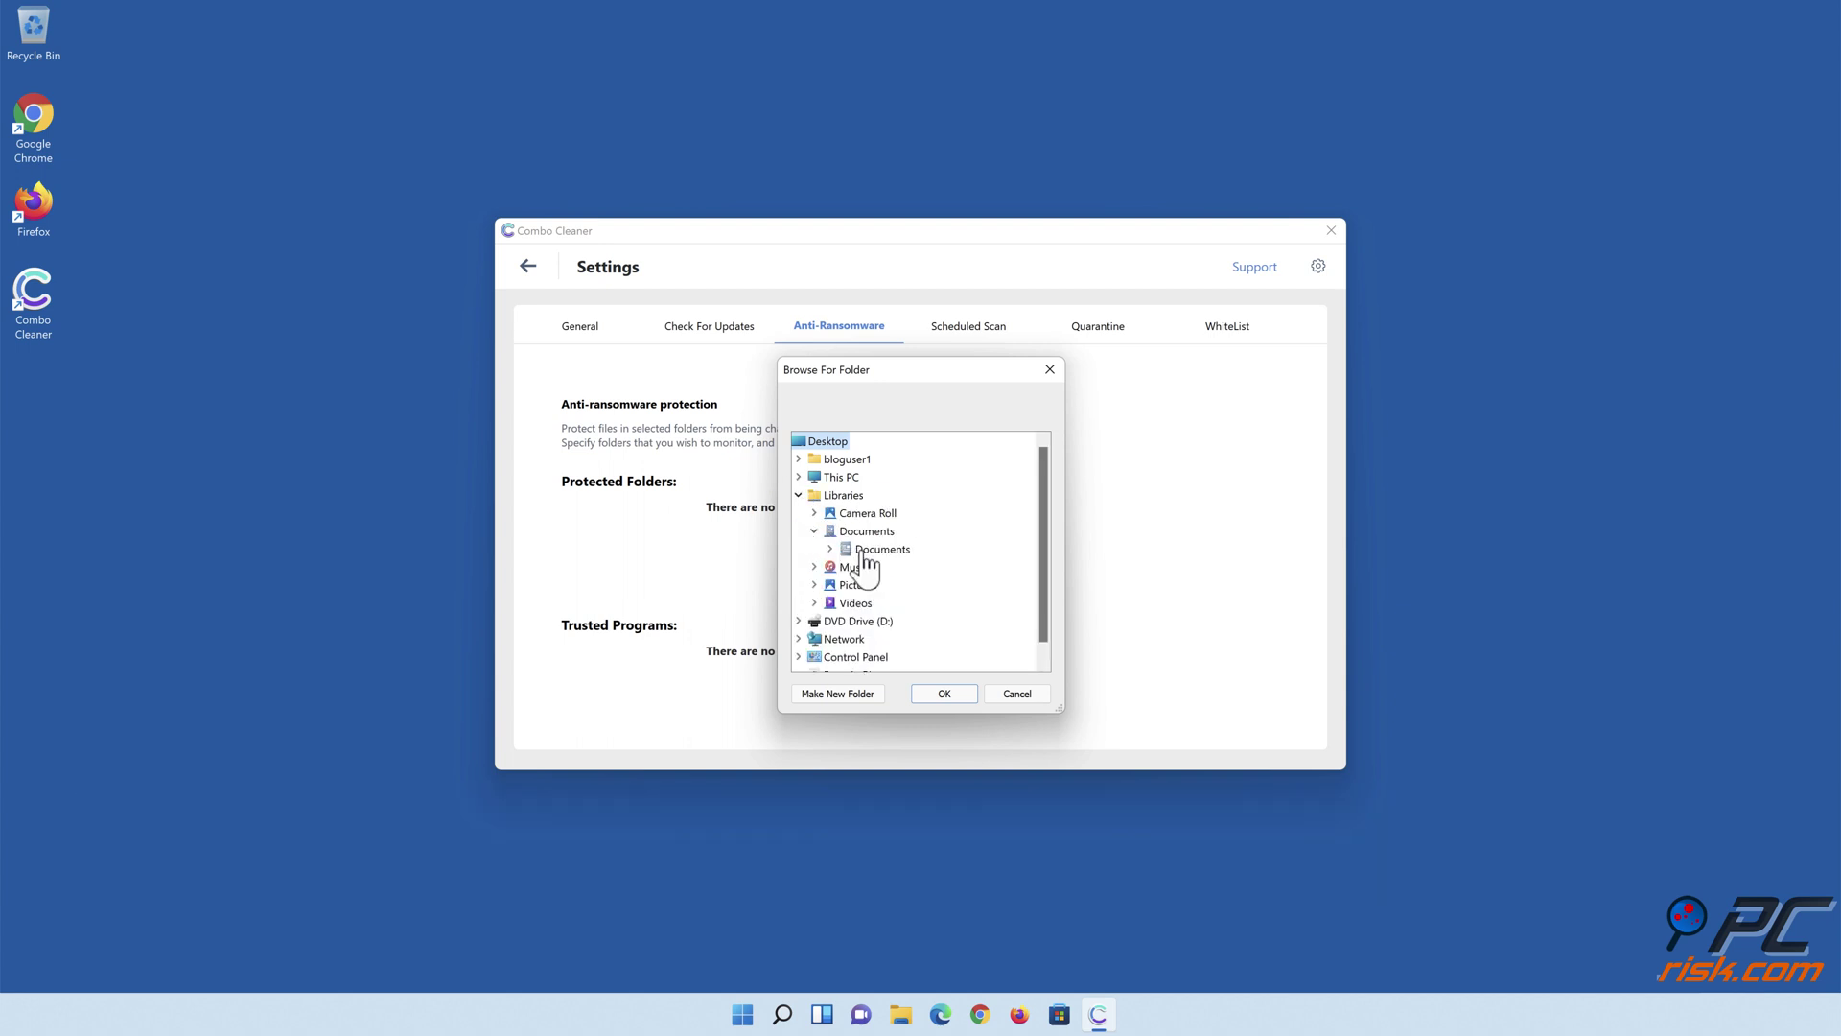
pyautogui.click(858, 550)
pyautogui.click(945, 695)
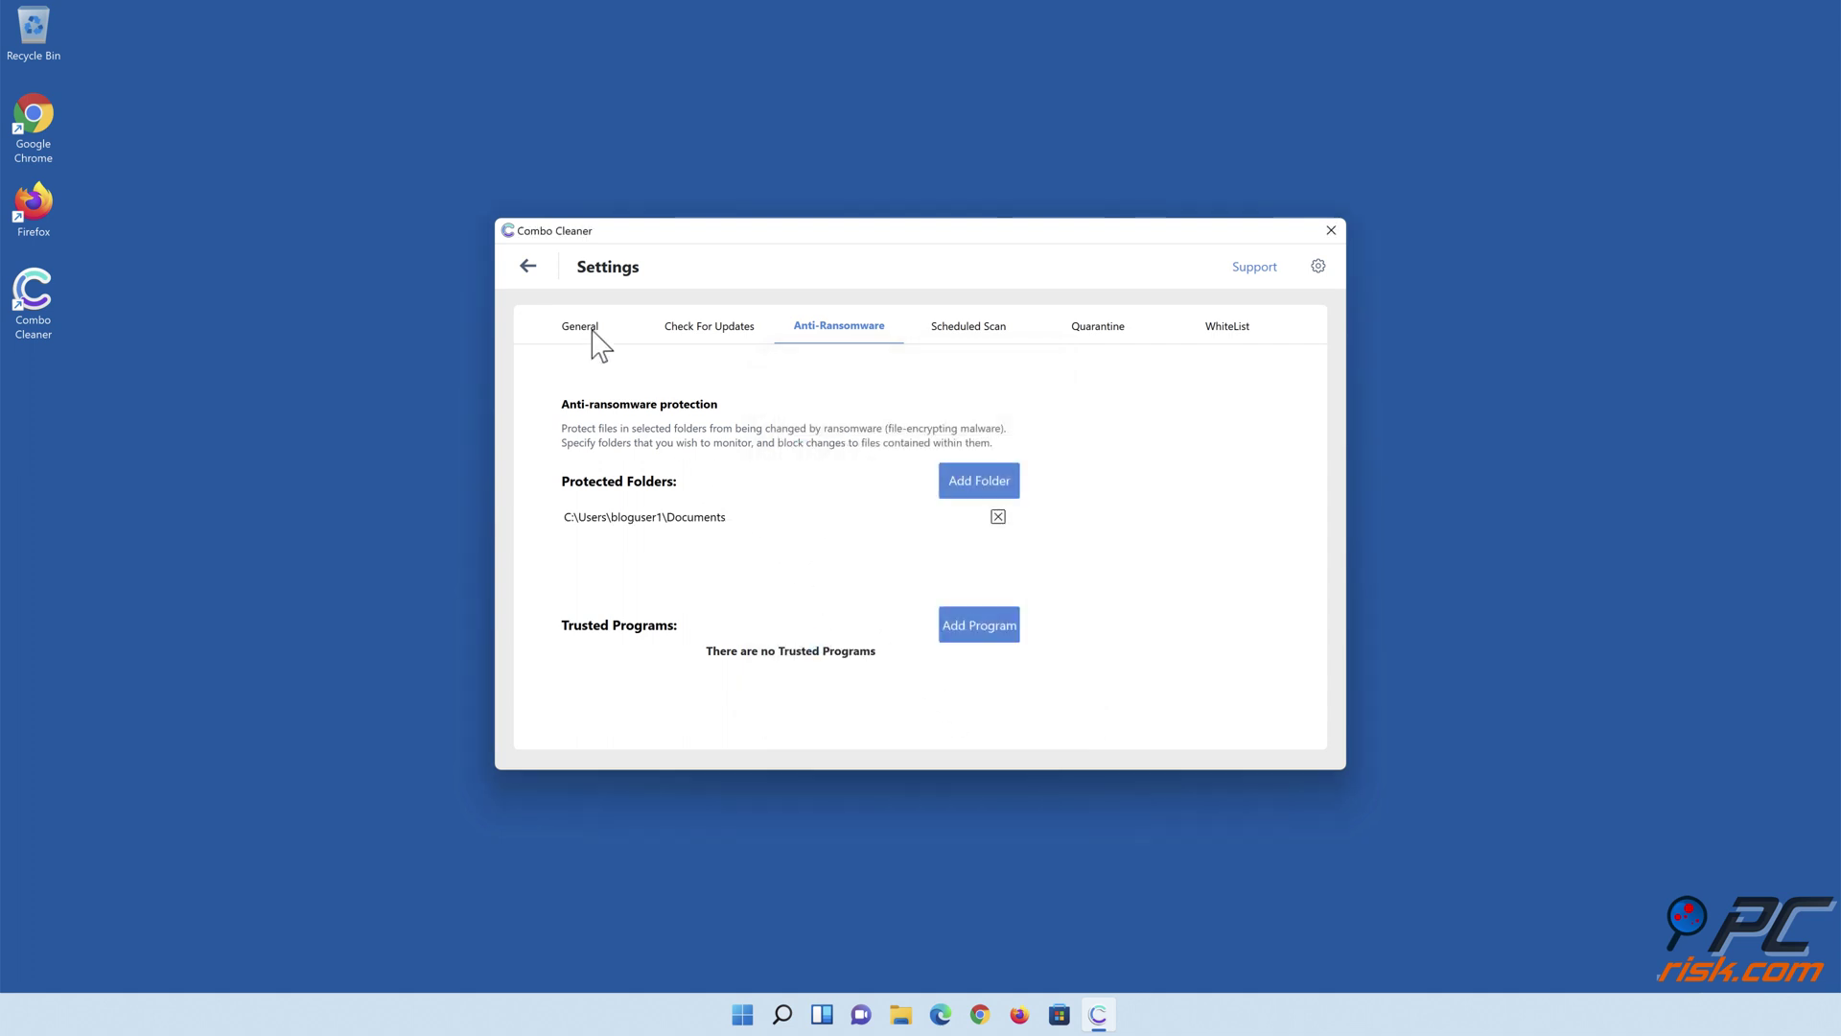
pyautogui.click(528, 267)
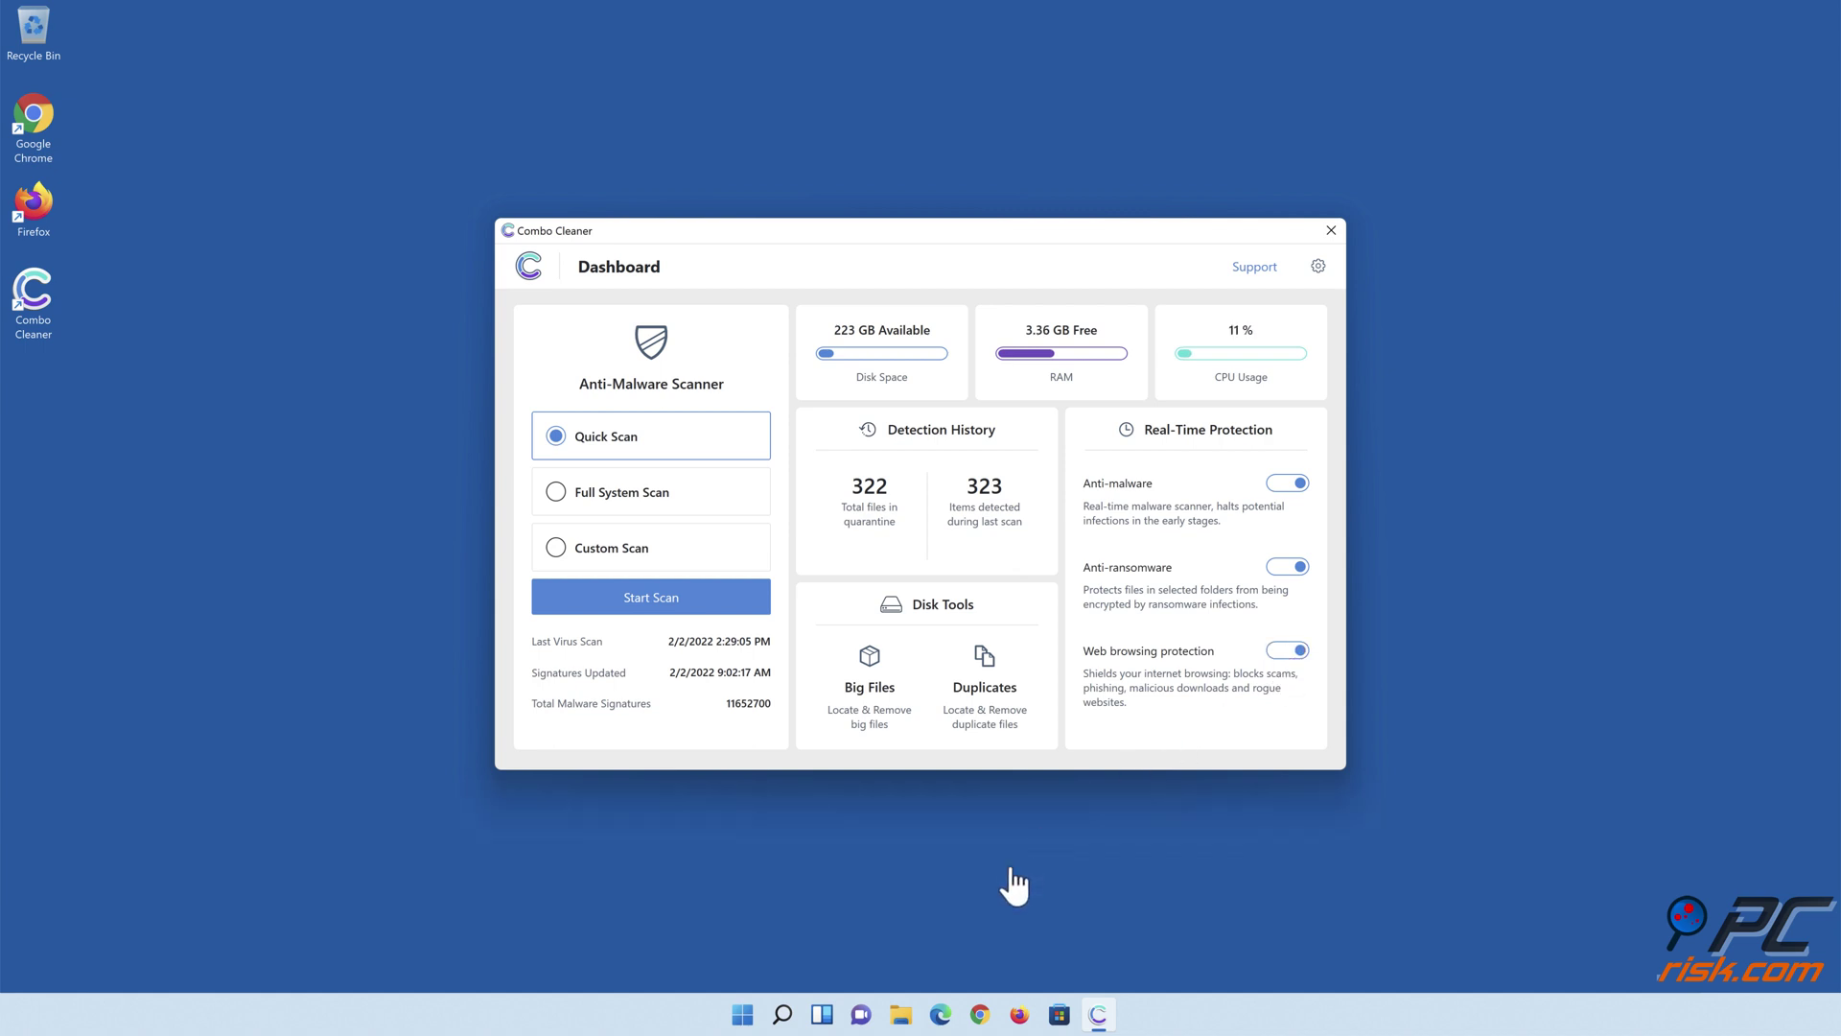
pyautogui.click(936, 909)
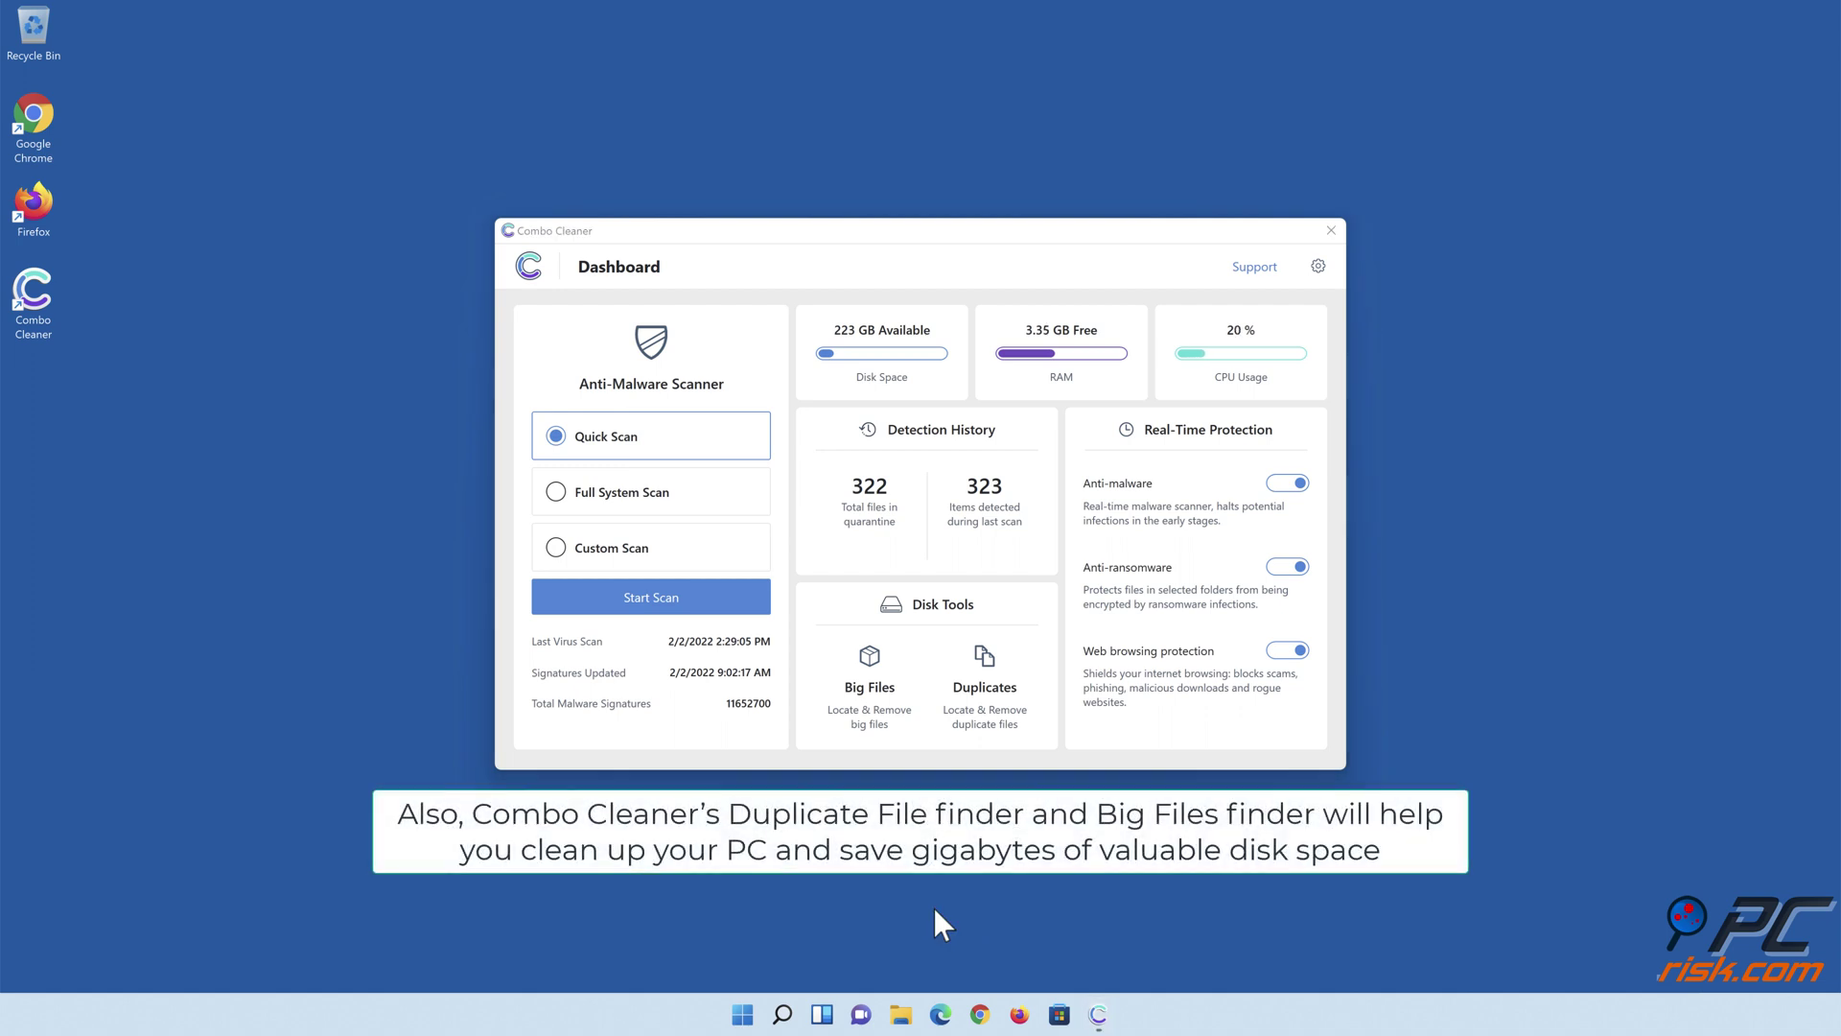